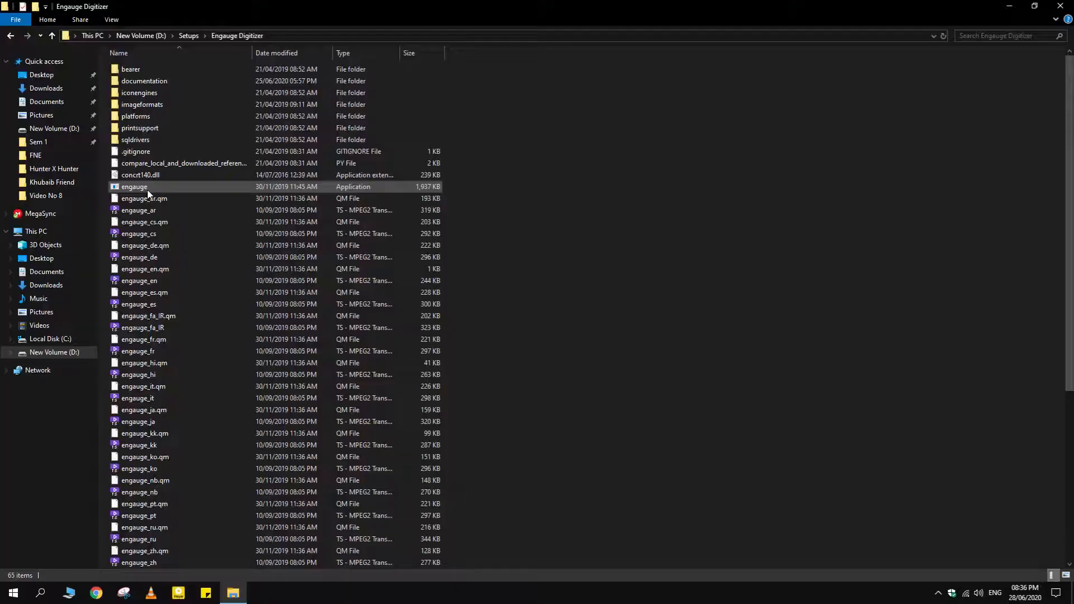
Launch Engauge Digitizer and maximize its window
{"action": "double_click", "coordinate": [146, 189]}
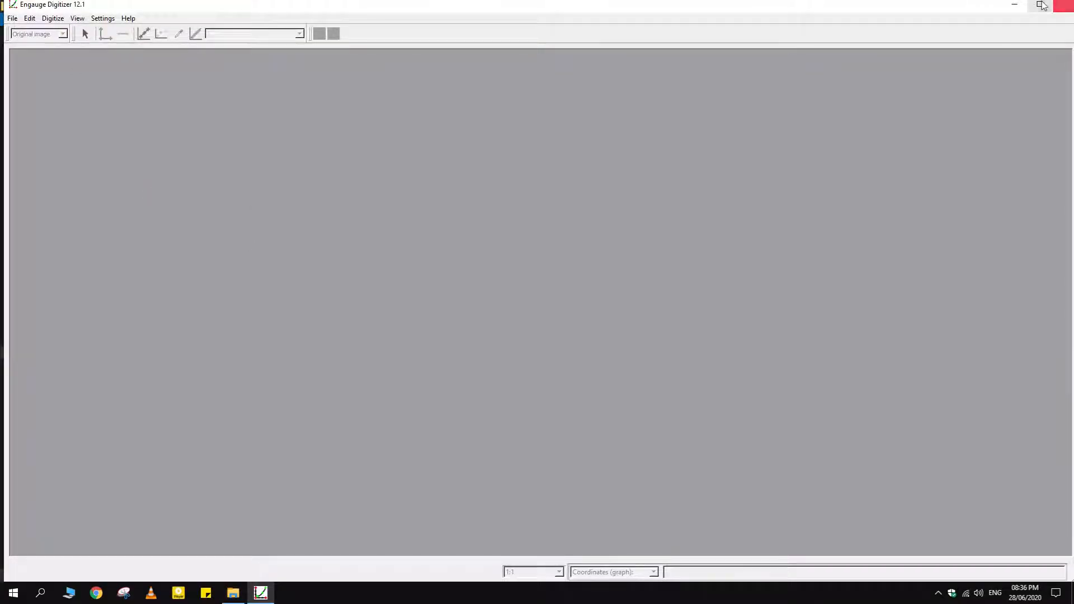
{"action": "left_click", "coordinate": [1036, 6]}
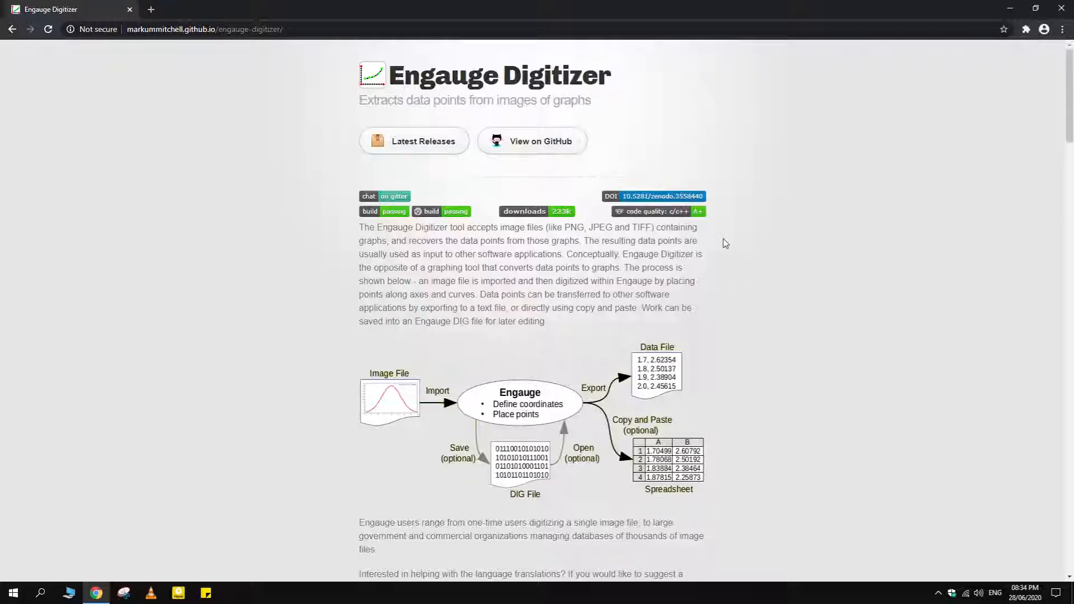
Review the Engauge Digitizer web page from the introduction down to the Features list
{"action": "scroll", "coordinate": [750, 223], "scroll_direction": "down", "scroll_amount": 6}
{"action": "scroll", "coordinate": [743, 233], "scroll_direction": "up", "scroll_amount": 6}
{"action": "scroll", "coordinate": [746, 235], "scroll_direction": "down", "scroll_amount": 6}
{"action": "scroll", "coordinate": [746, 234], "scroll_direction": "down", "scroll_amount": 10}
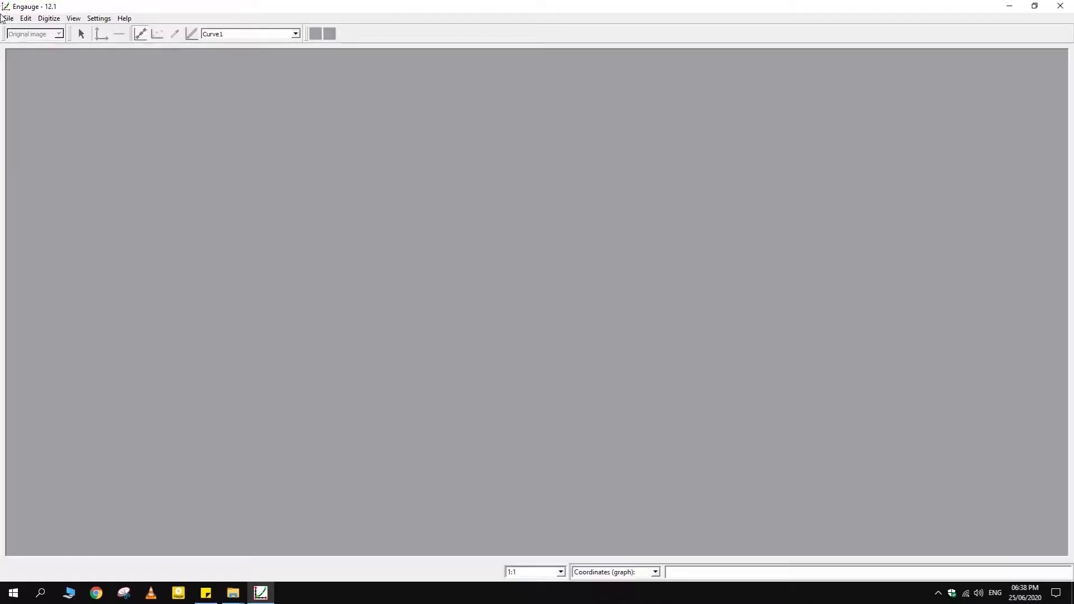
Import the image Data1.PNG into Engauge Digitizer and skip the Checklist Guide Wizard
{"action": "left_click", "coordinate": [9, 19]}
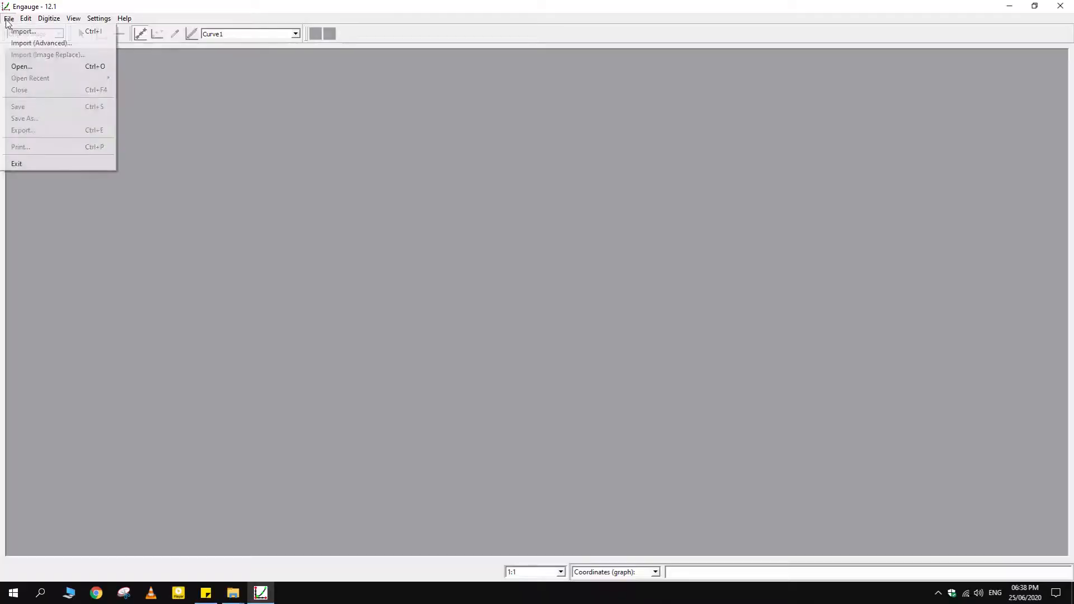
{"action": "left_click", "coordinate": [37, 33]}
{"action": "double_click", "coordinate": [132, 112]}
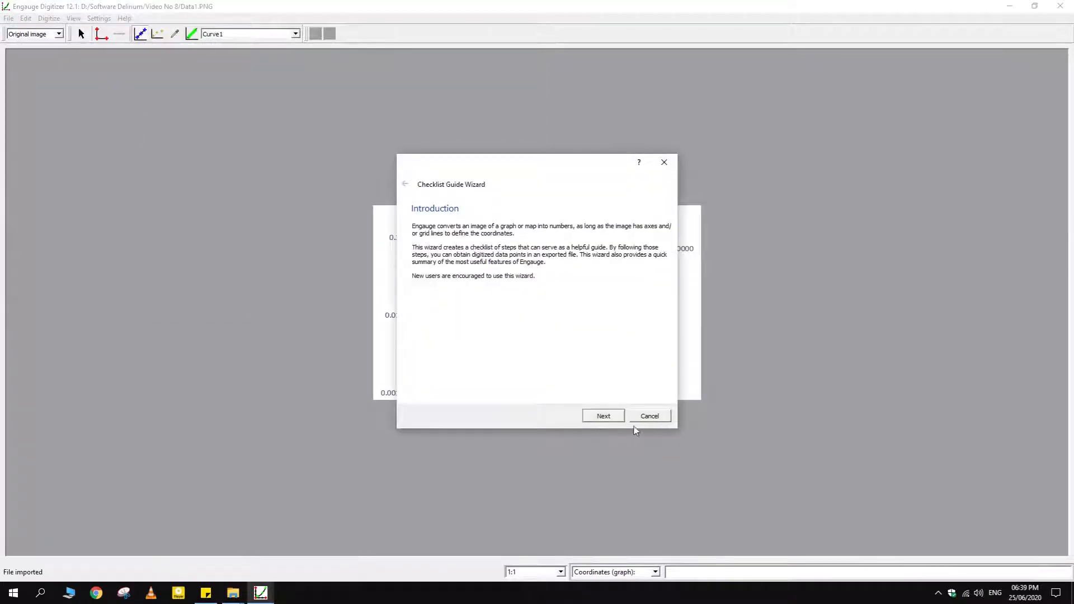
{"action": "left_click", "coordinate": [649, 416]}
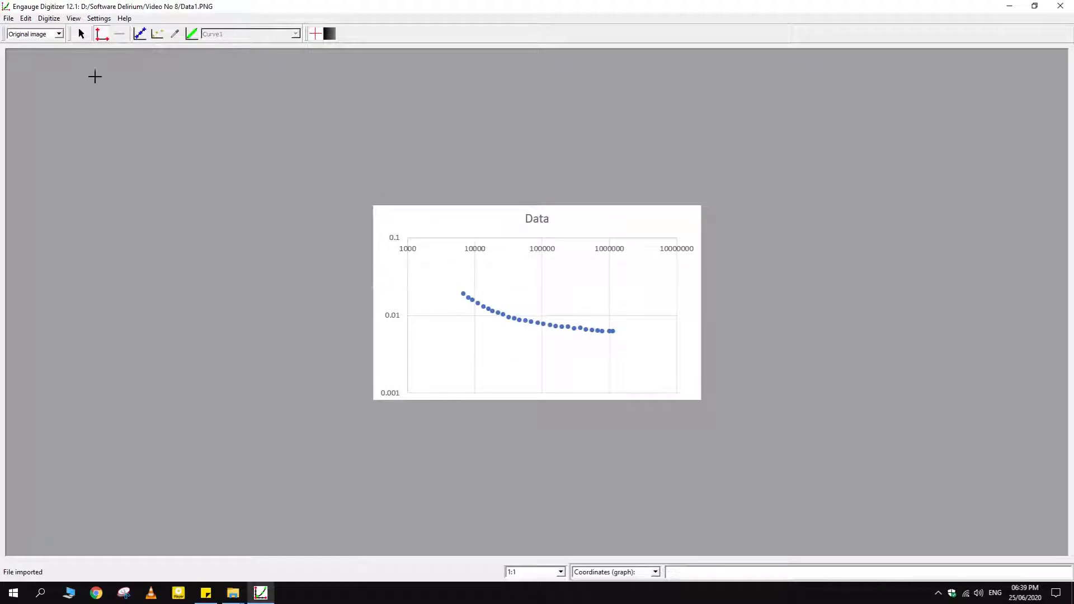
Define three axis points on the Data graph at (1000, 0.1), (10000, 0.1) and (1000, 0.01)
{"action": "left_click", "coordinate": [408, 236]}
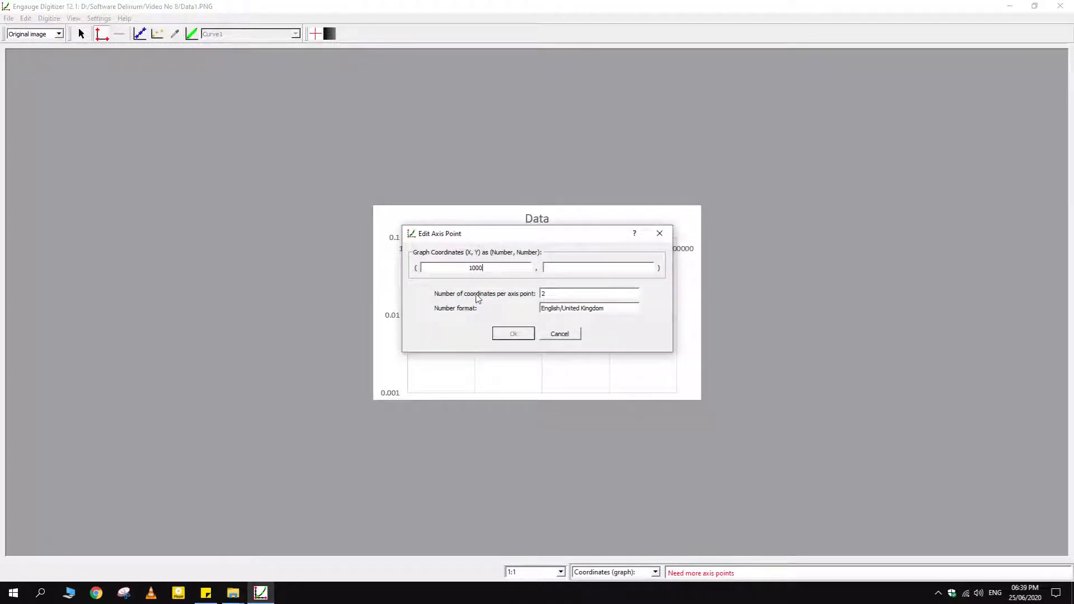
{"action": "type", "text": "0.1"}
{"action": "left_click", "coordinate": [511, 336]}
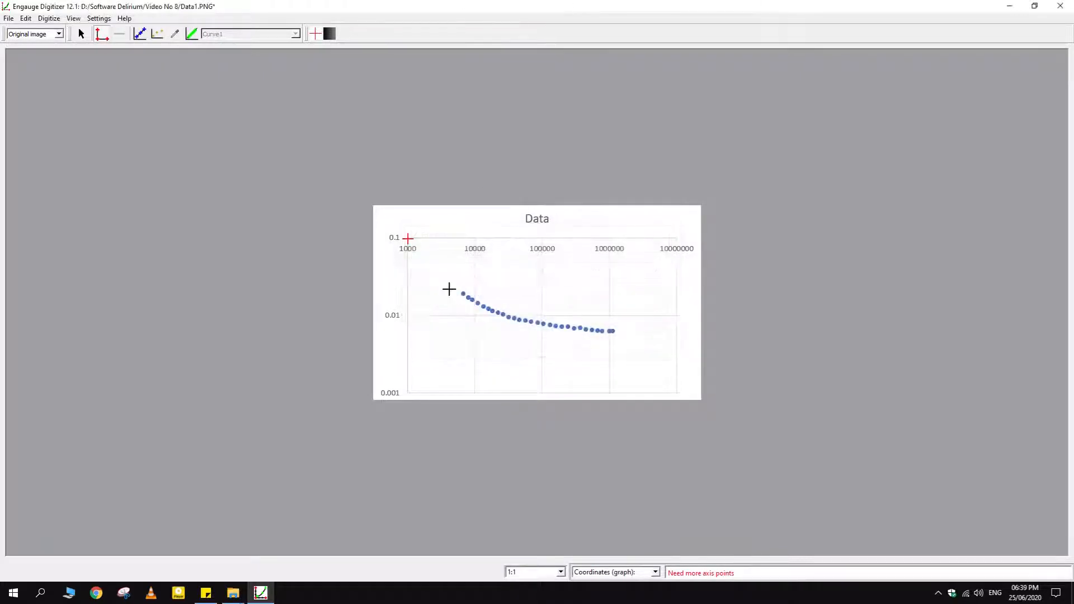
{"action": "left_click", "coordinate": [475, 239]}
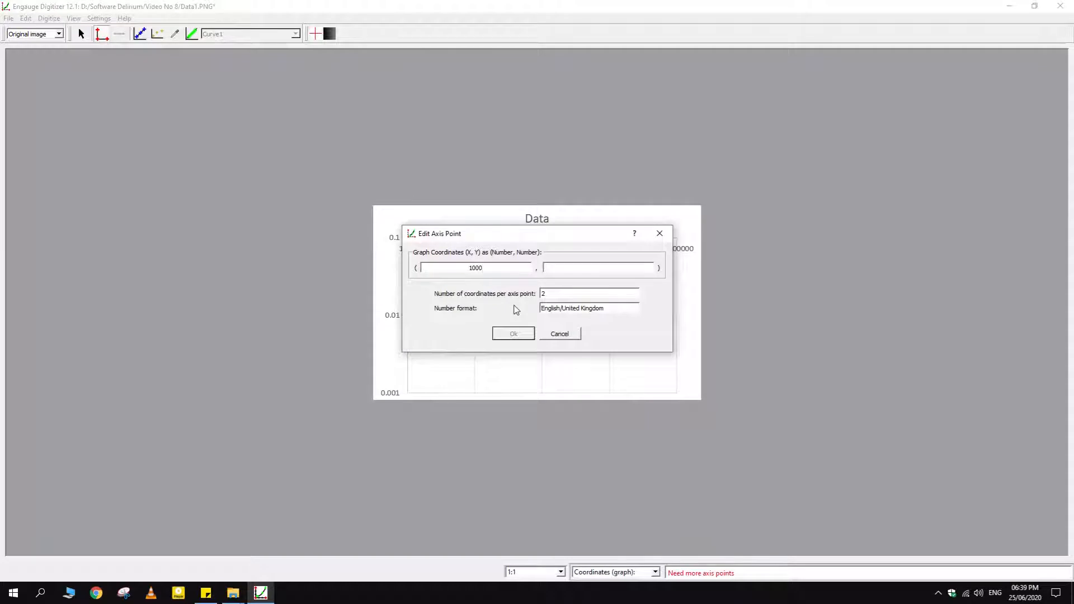
{"action": "type", "text": "0.1"}
{"action": "left_click", "coordinate": [521, 334]}
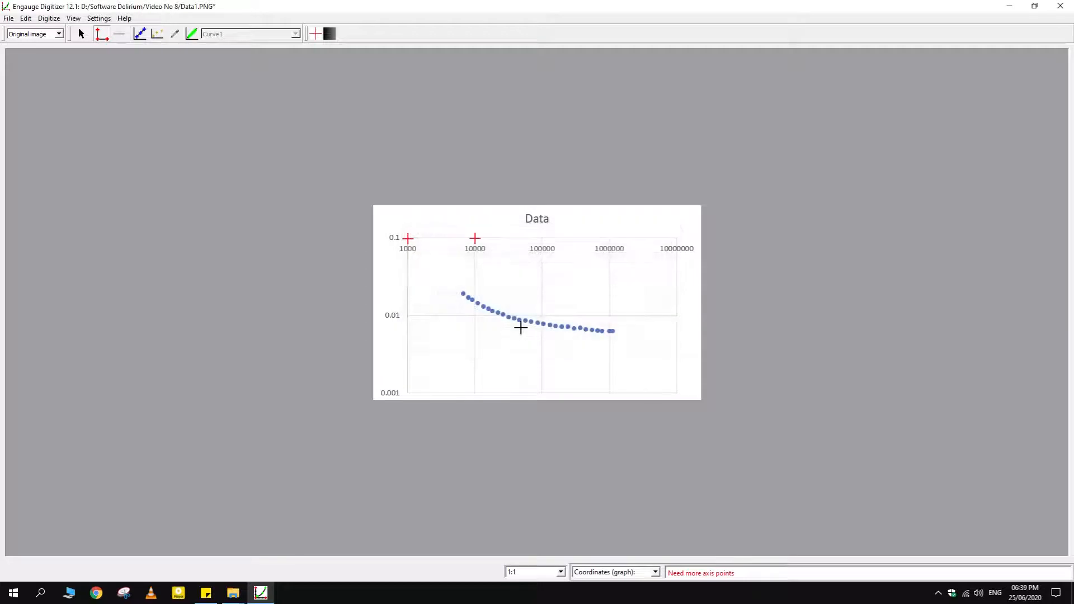
{"action": "left_click", "coordinate": [409, 317]}
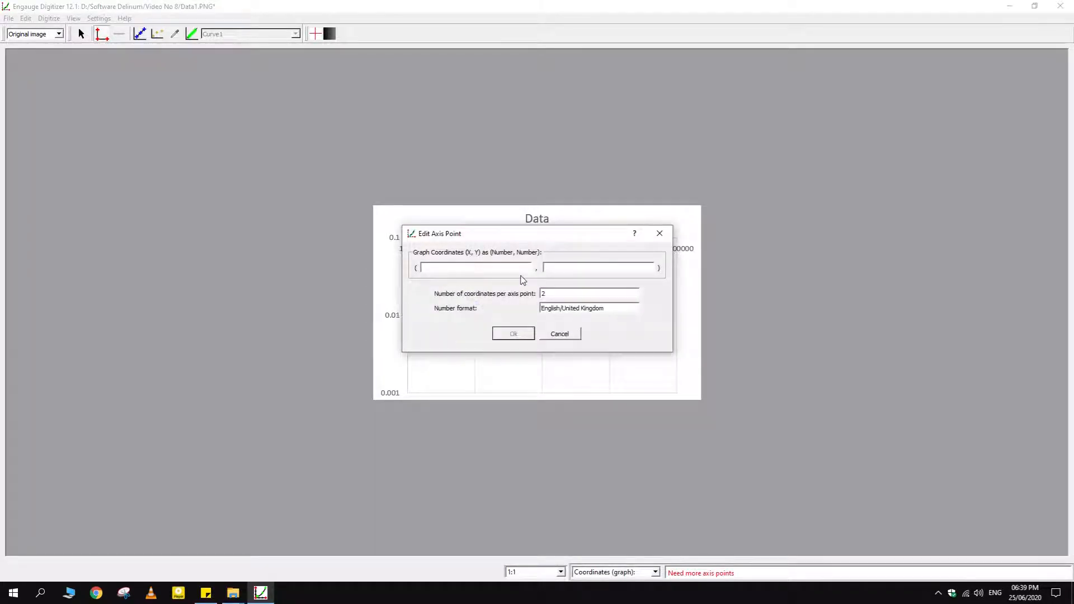
{"action": "type", "text": "0.01"}
{"action": "left_click", "coordinate": [513, 333]}
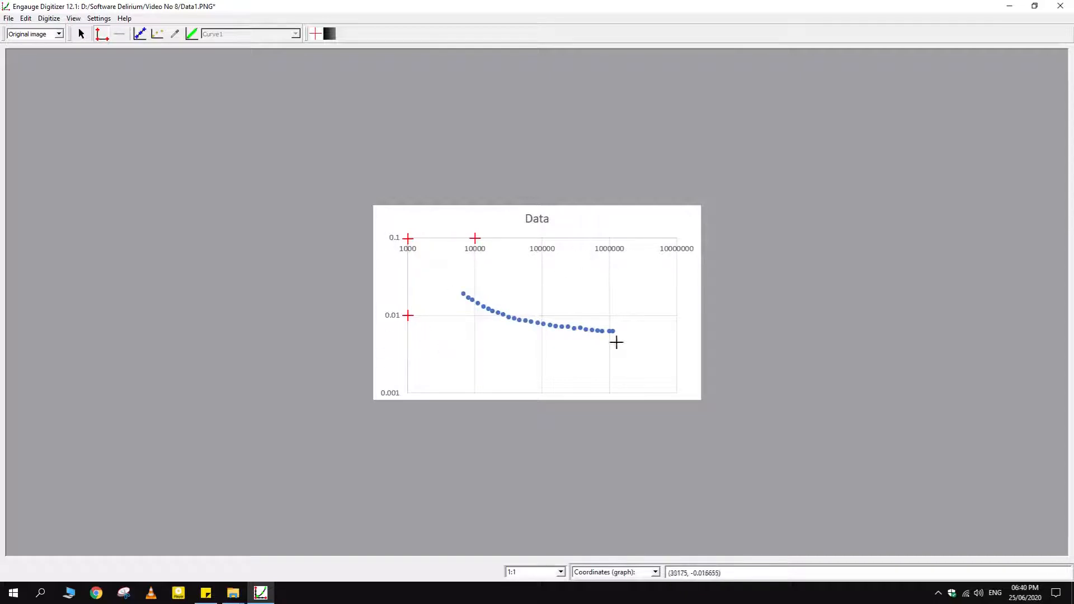
Set both the X and Y coordinate scales of the graph to Log
{"action": "left_click", "coordinate": [99, 19]}
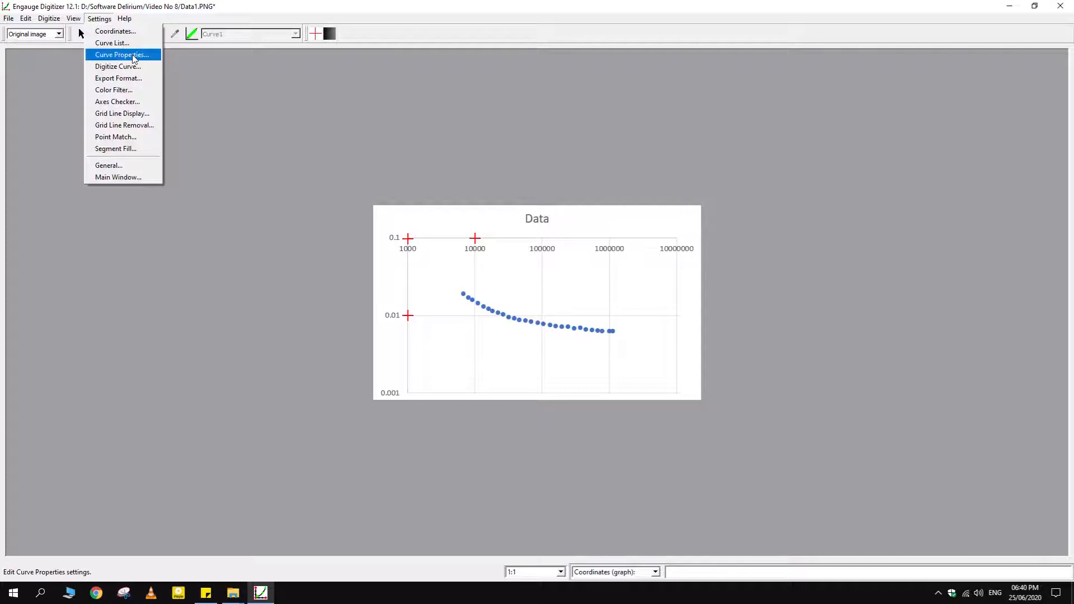
{"action": "left_click", "coordinate": [109, 31]}
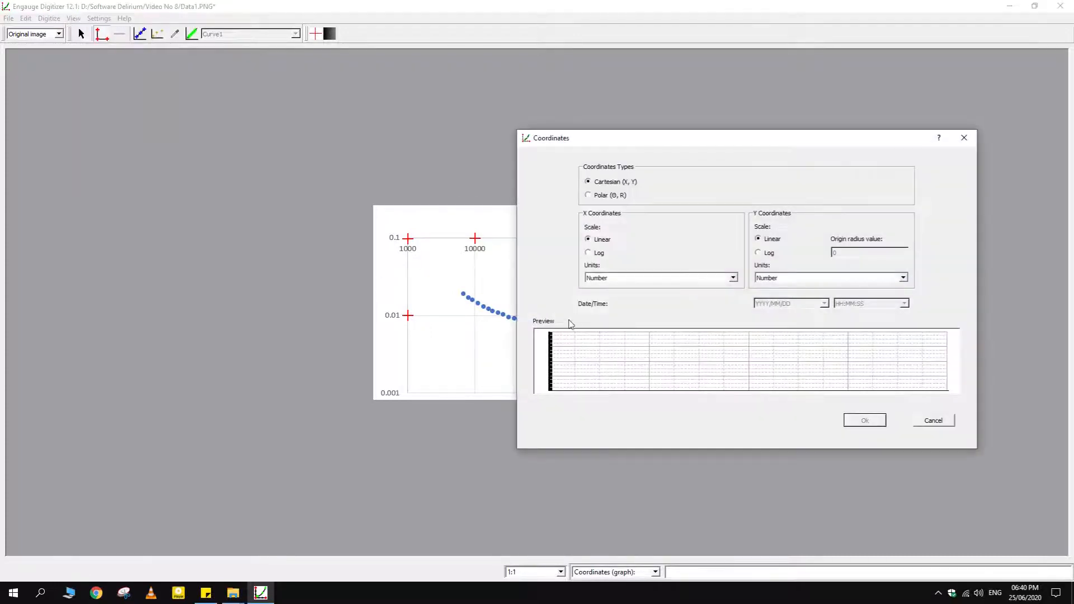
{"action": "left_click", "coordinate": [591, 253]}
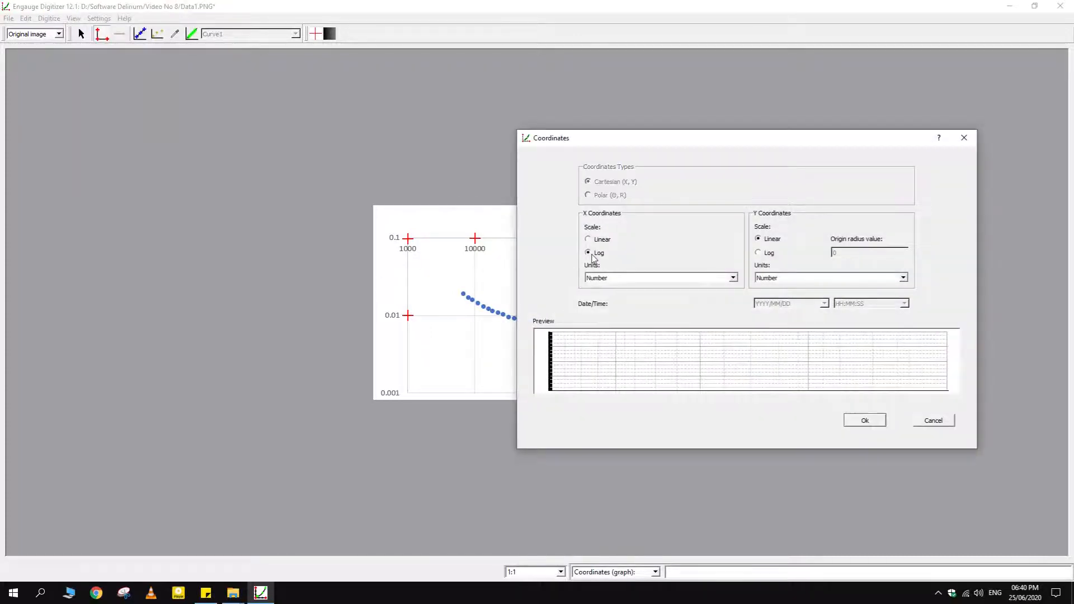
{"action": "left_click", "coordinate": [762, 251]}
{"action": "left_click", "coordinate": [871, 423]}
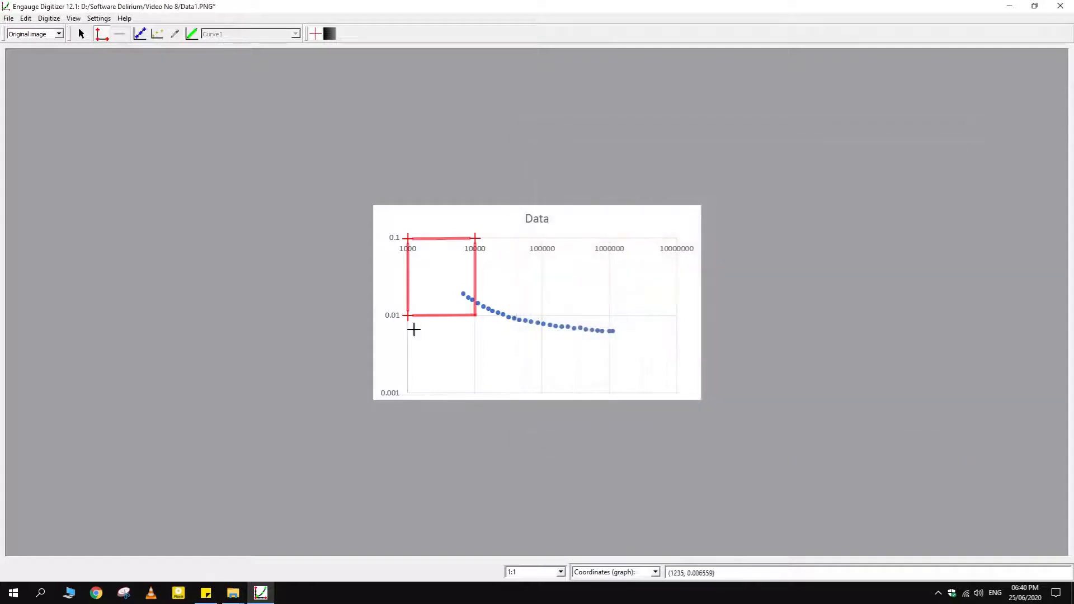
Digitize Curve1 by placing twelve curve points along the plotted data from the first dot to the last
{"action": "left_click", "coordinate": [140, 33]}
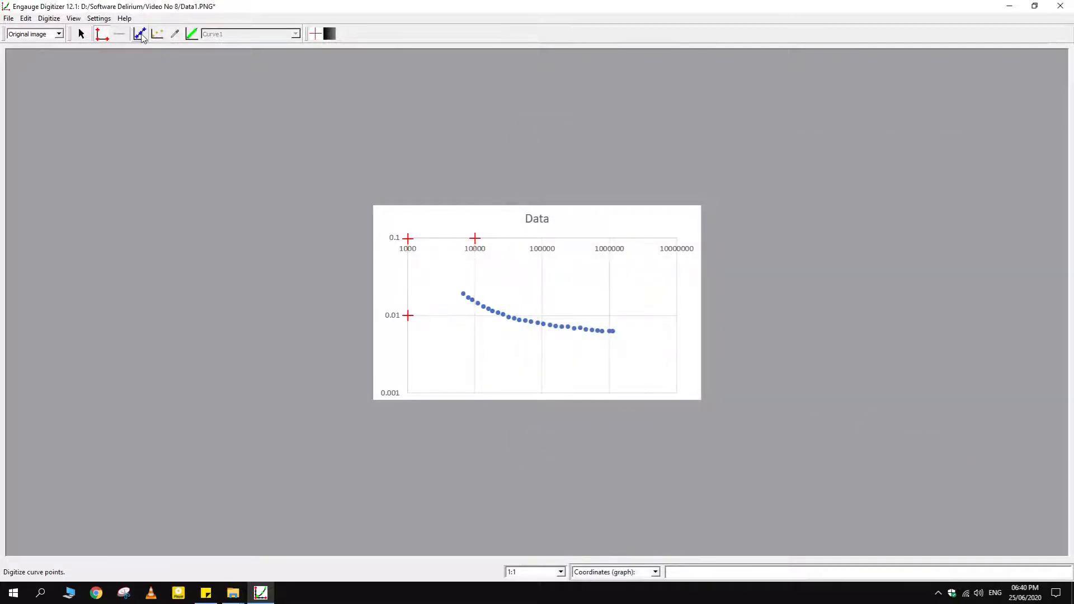
{"action": "left_click", "coordinate": [463, 293]}
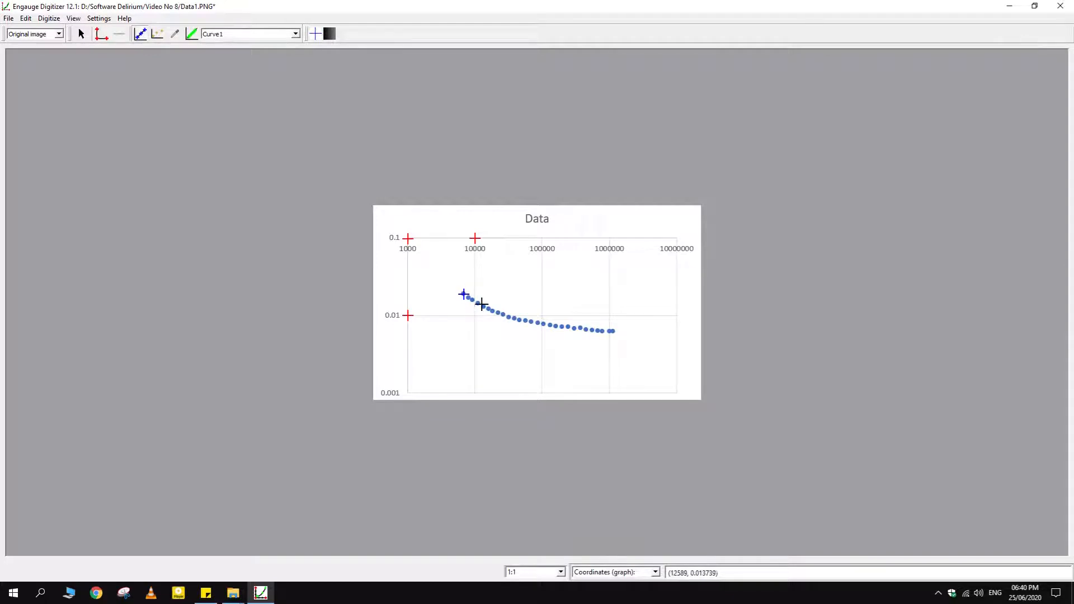
{"action": "left_click", "coordinate": [478, 303]}
{"action": "left_click", "coordinate": [492, 311]}
{"action": "left_click", "coordinate": [508, 317]}
{"action": "left_click", "coordinate": [519, 320]}
{"action": "left_click", "coordinate": [531, 322]}
{"action": "left_click", "coordinate": [543, 324]}
{"action": "left_click", "coordinate": [555, 326]}
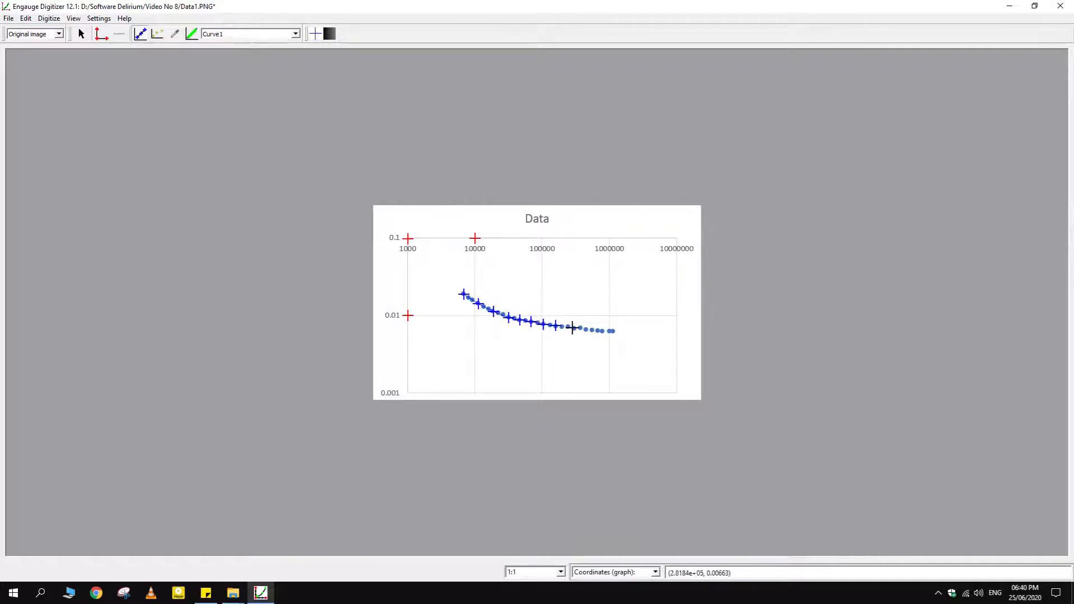
{"action": "left_click", "coordinate": [575, 327]}
{"action": "left_click", "coordinate": [587, 329]}
{"action": "left_click", "coordinate": [601, 330]}
{"action": "left_click", "coordinate": [613, 331]}
Export the digitized points as a CSV text file named Data1 in the Video No 8 folder
{"action": "left_click", "coordinate": [8, 18]}
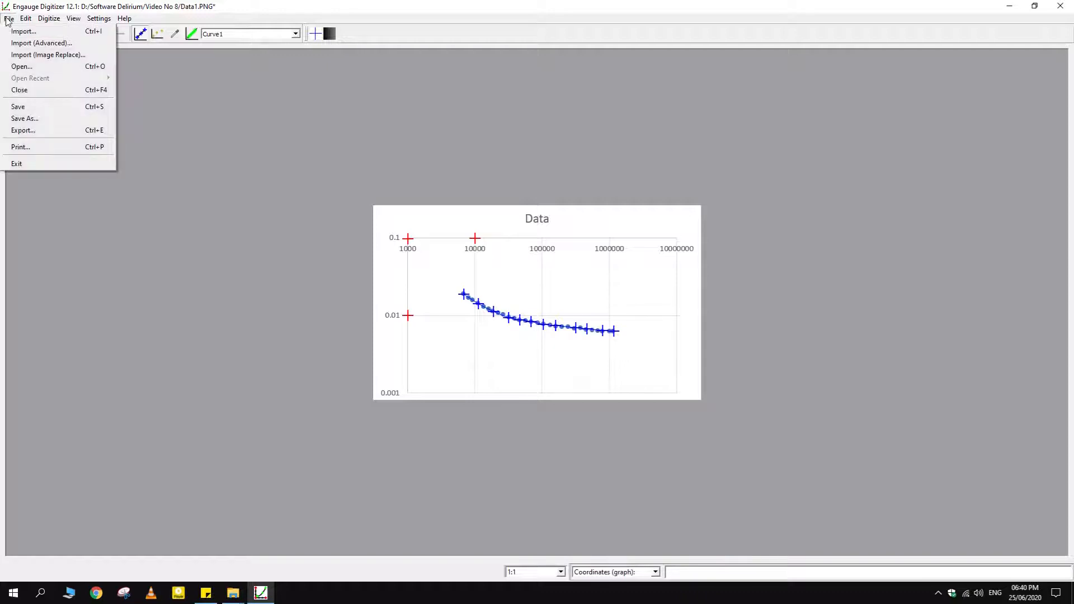
{"action": "left_click", "coordinate": [65, 127]}
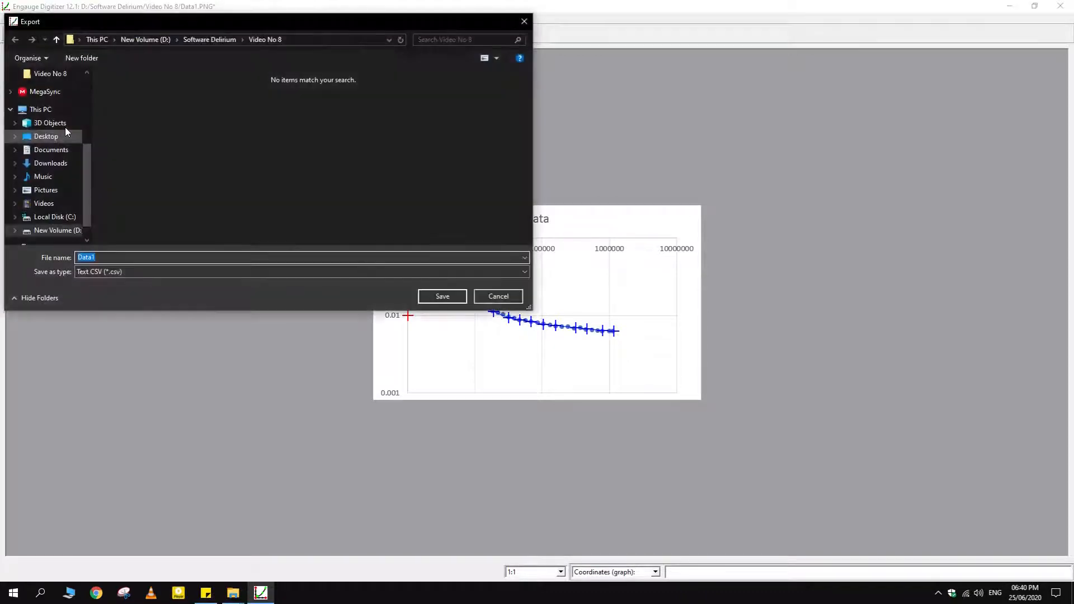
{"action": "left_click", "coordinate": [441, 297]}
Open the exported Data1 CSV file in Excel and select the x and Curve1 data in A1:B13
{"action": "mouse_move", "coordinate": [232, 592]}
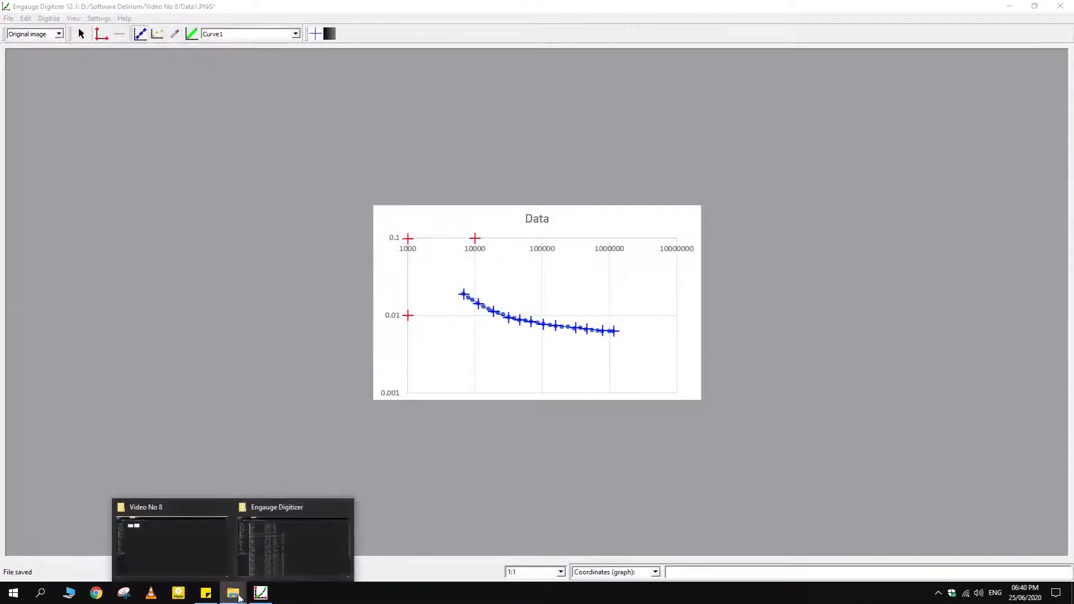
{"action": "left_click", "coordinate": [202, 552]}
{"action": "double_click", "coordinate": [140, 86]}
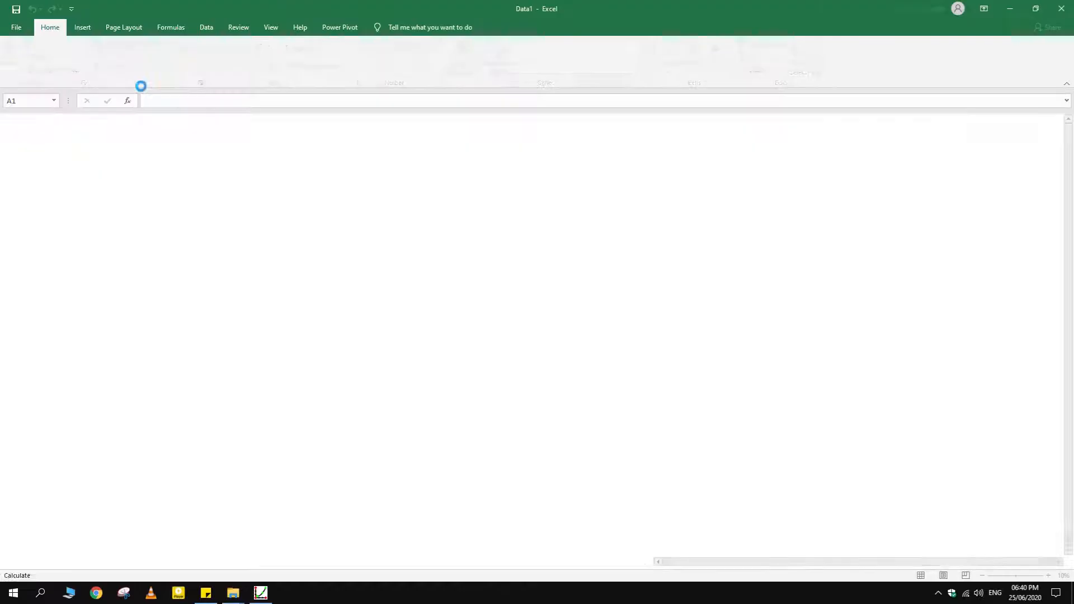
{"action": "left_click_drag", "start_coordinate": [28, 131], "coordinate": [73, 253]}
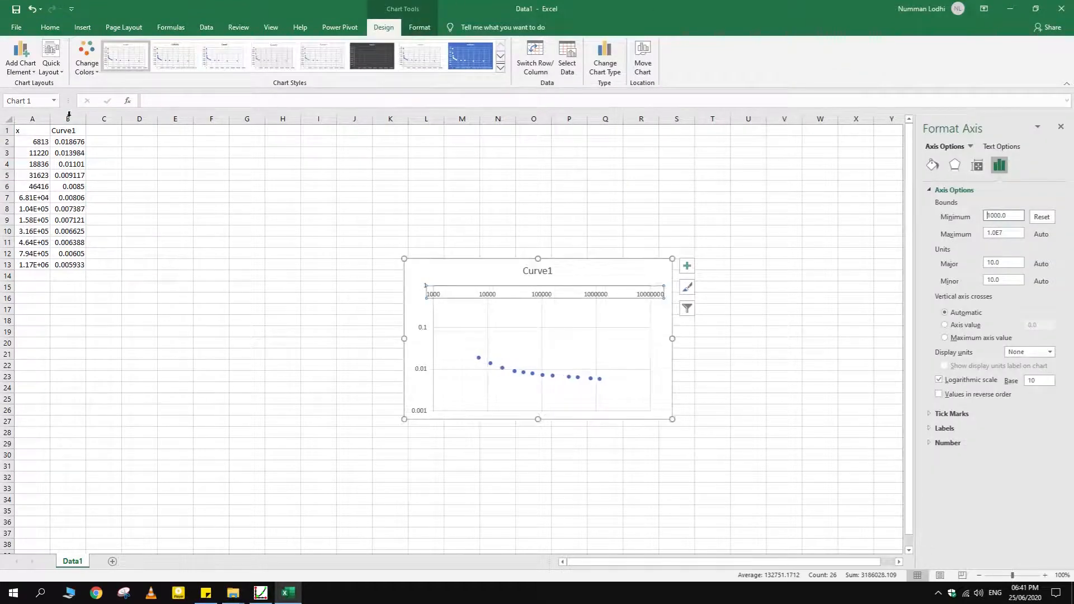
Move the Curve1 scatter chart closer to the data columns and compare it with the digitized graph in Engauge Digitizer
{"action": "left_click_drag", "start_coordinate": [455, 271], "coordinate": [257, 263]}
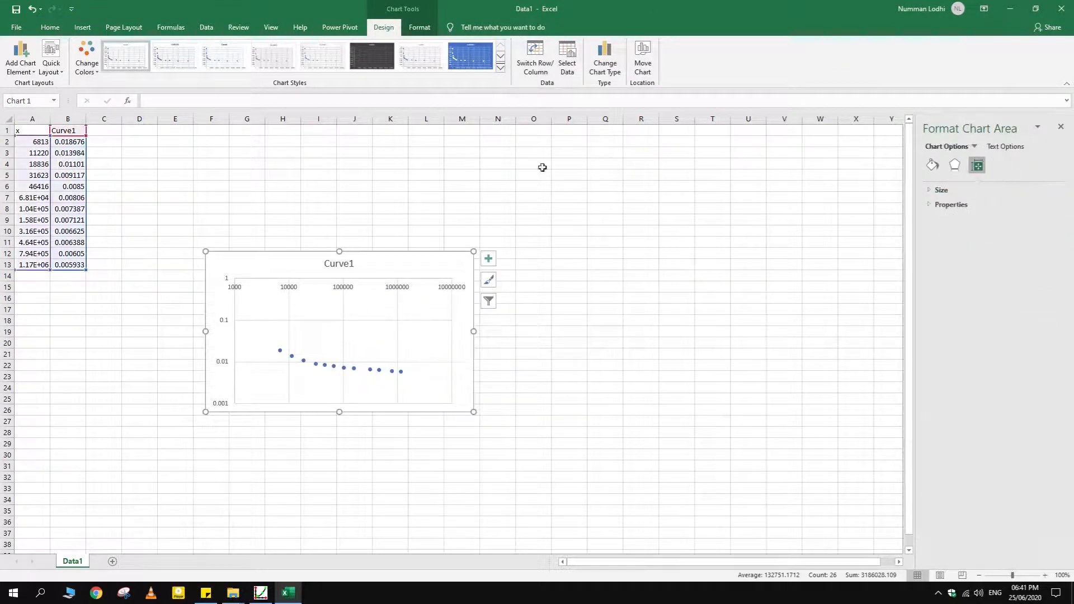
{"action": "left_click", "coordinate": [261, 592]}
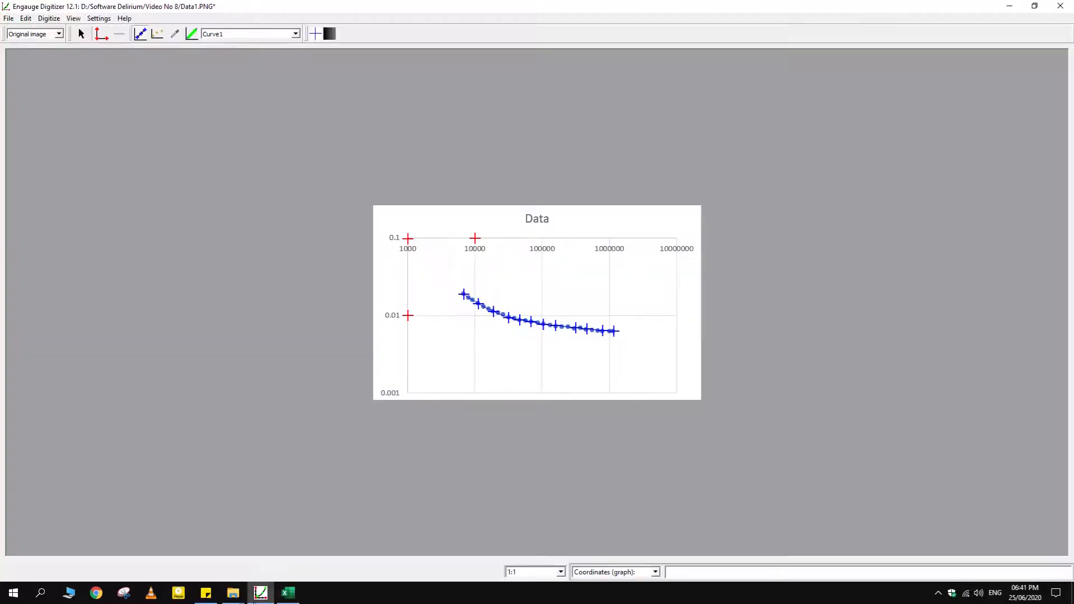
{"action": "left_click", "coordinate": [288, 594]}
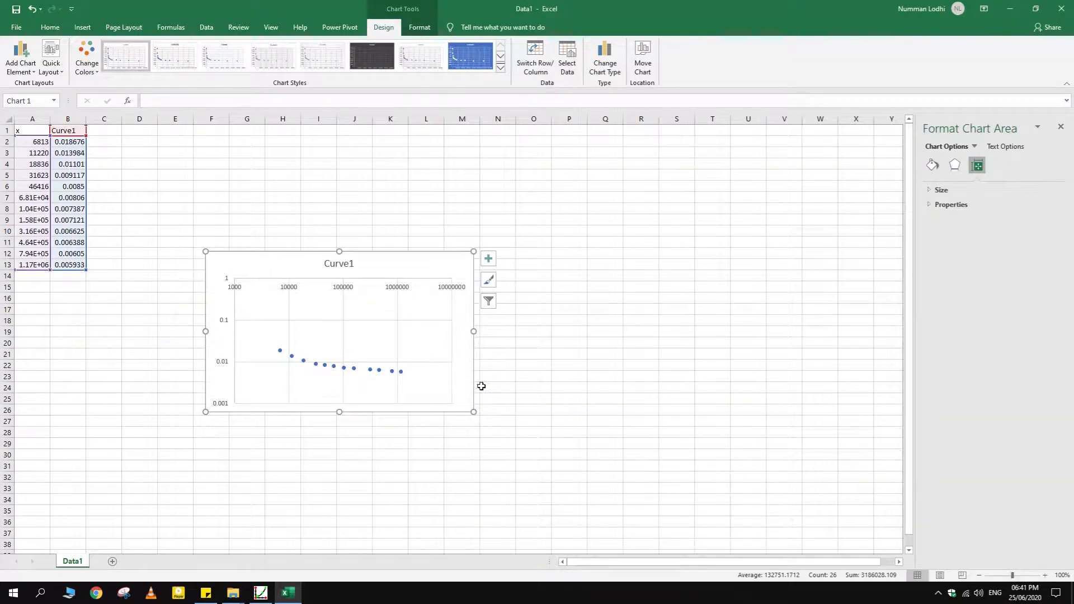
{"action": "left_click", "coordinate": [576, 375]}
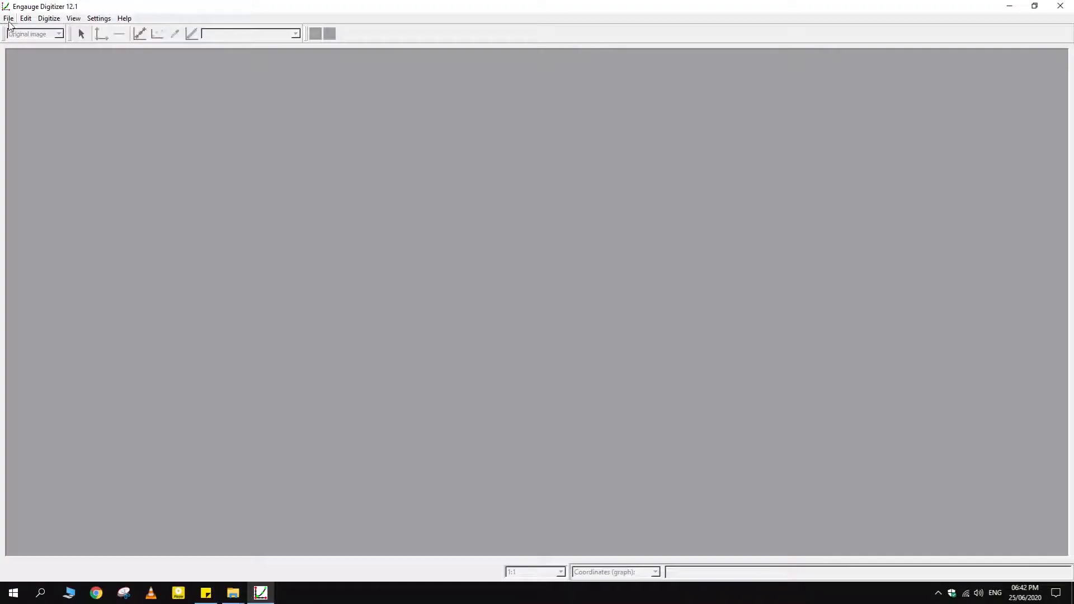
Import the image Data2.PNG into Engauge Digitizer
{"action": "left_click", "coordinate": [7, 16]}
{"action": "left_click", "coordinate": [39, 32]}
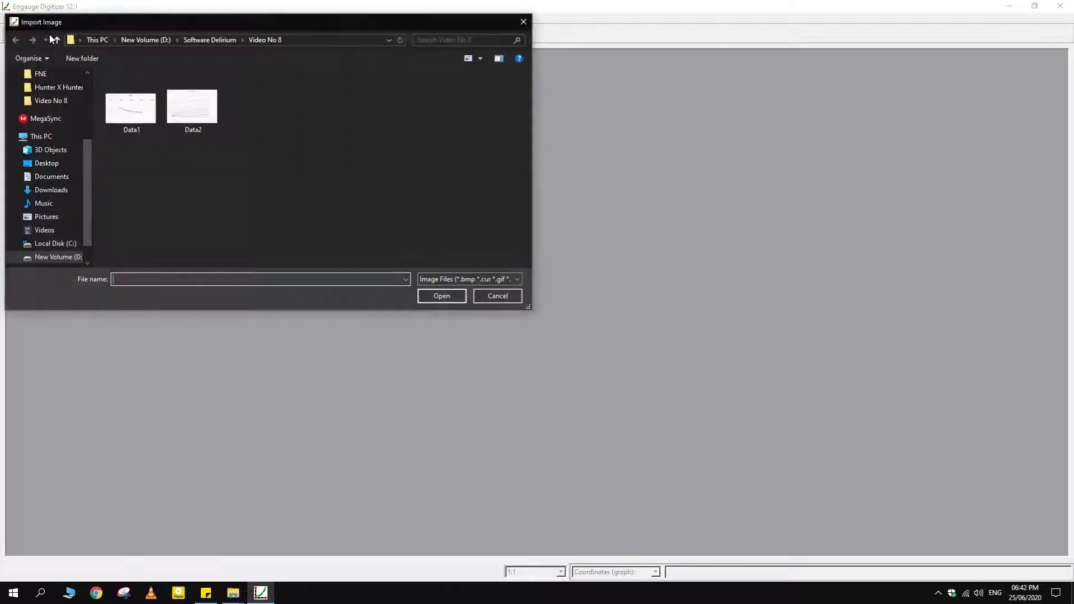
{"action": "double_click", "coordinate": [204, 109]}
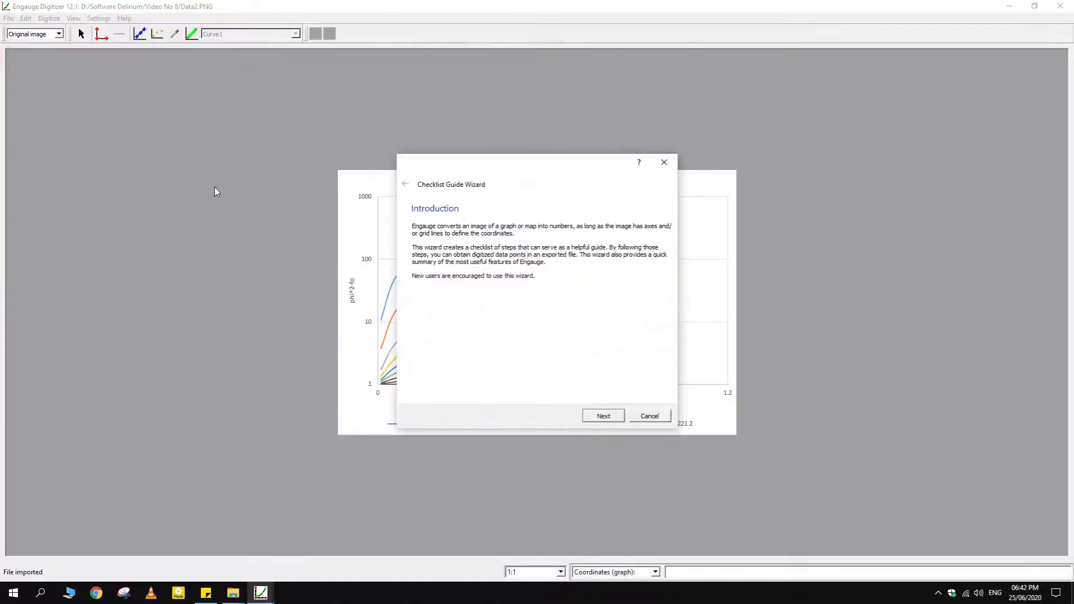
Complete the Checklist Guide Wizard with curves Curve1 and Curve2 drawn with lines, and close the resulting checklist
{"action": "left_click", "coordinate": [602, 415]}
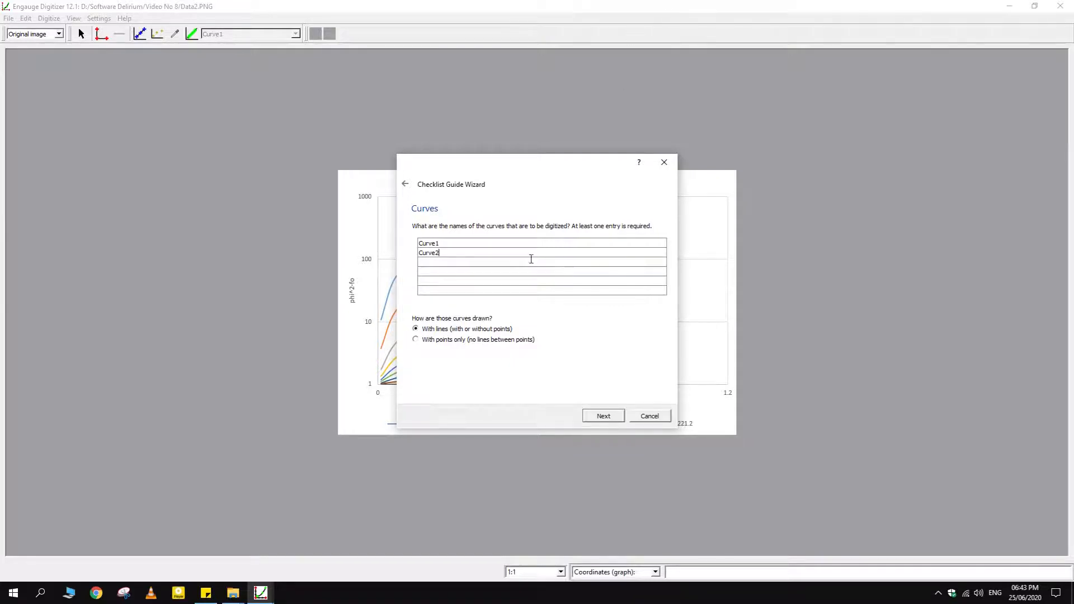
{"action": "left_click", "coordinate": [604, 417]}
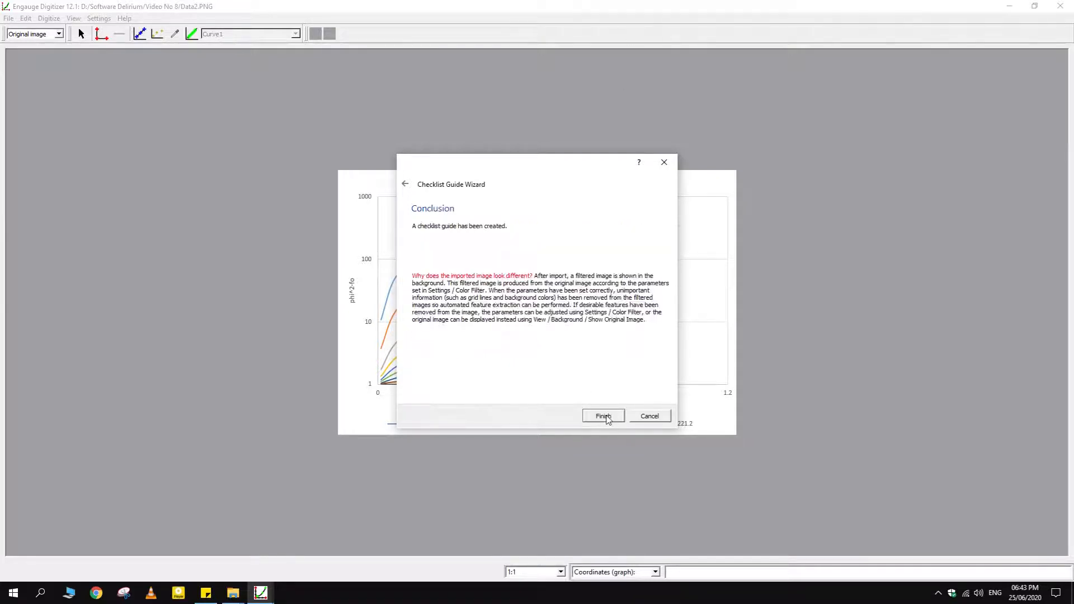
{"action": "left_click", "coordinate": [603, 417]}
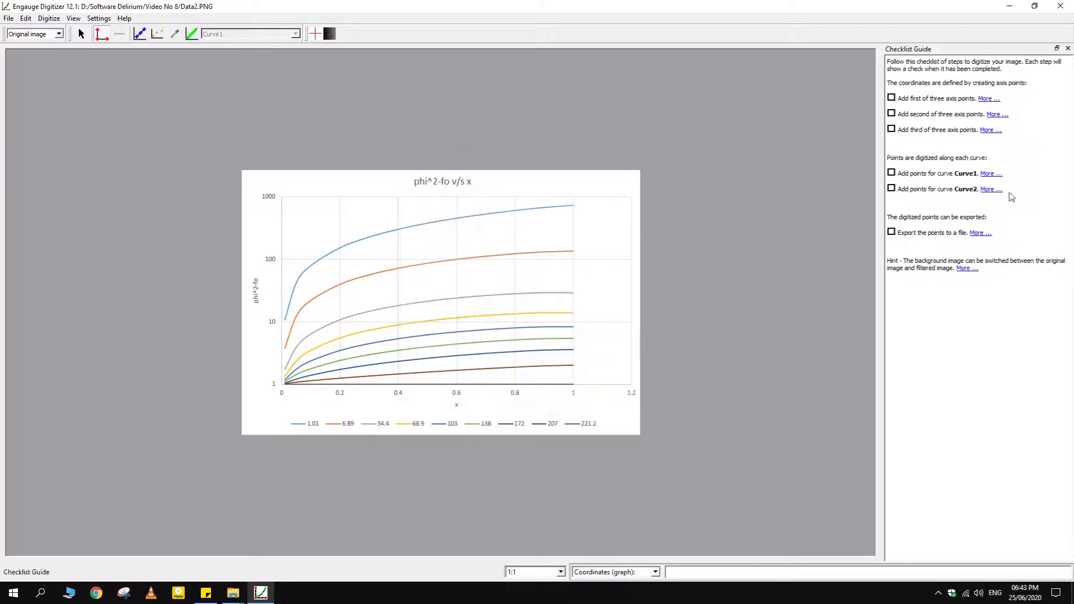
{"action": "left_click", "coordinate": [1067, 48]}
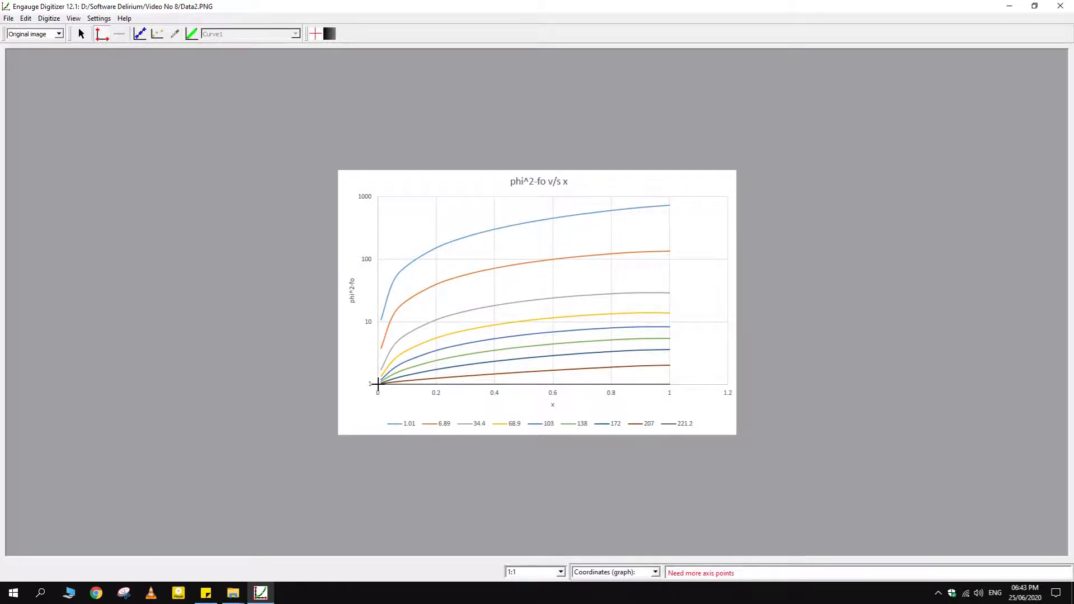
Place axis points at the graph's origin with coordinates (0, 1) and at the 0.2 mark on the x axis with coordinates (0.2, 1)
{"action": "left_click", "coordinate": [378, 384]}
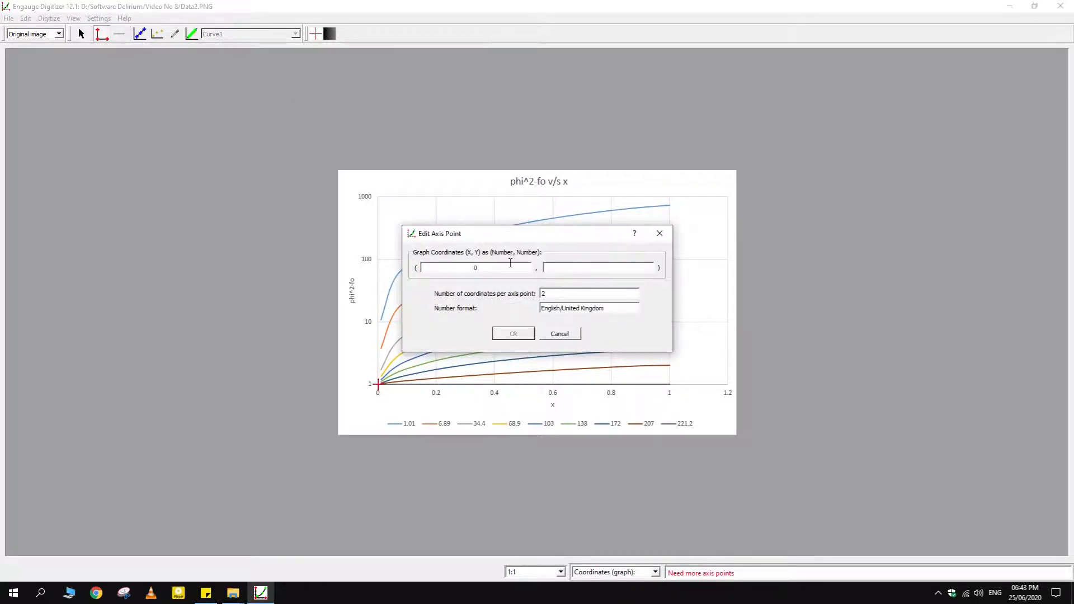
{"action": "left_click", "coordinate": [513, 334]}
{"action": "left_click", "coordinate": [436, 385]}
{"action": "key", "text": "Tab"}
{"action": "type", "text": "1"}
{"action": "left_click", "coordinate": [513, 334]}
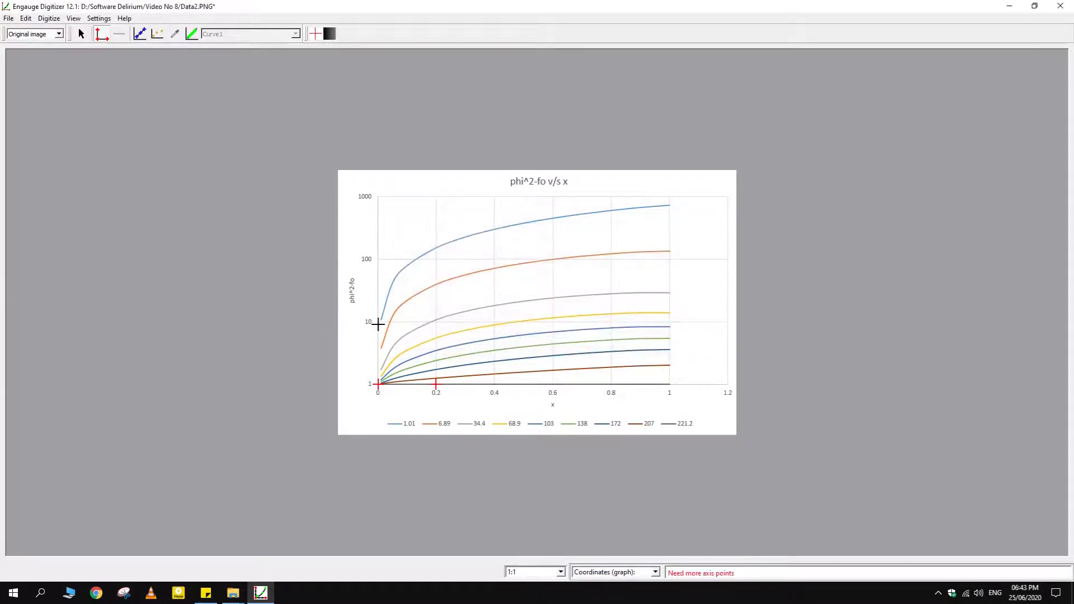
Place a third axis point at the 10 mark on the y axis with coordinates (0, 10)
{"action": "left_click", "coordinate": [379, 323]}
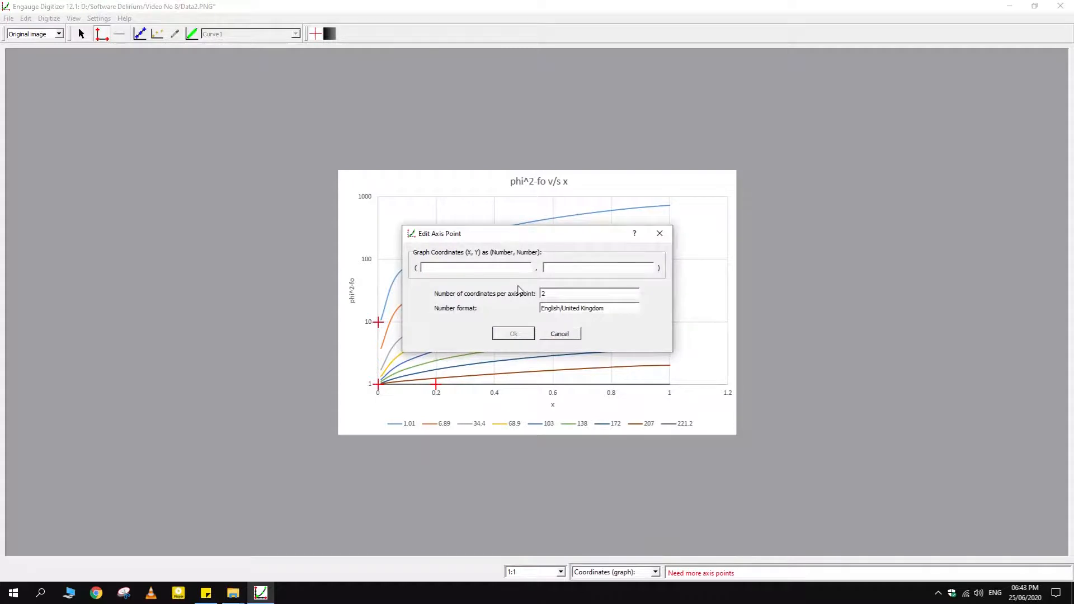
{"action": "type", "text": "0"}
{"action": "key", "text": "Tab"}
{"action": "type", "text": "10"}
{"action": "left_click", "coordinate": [511, 333]}
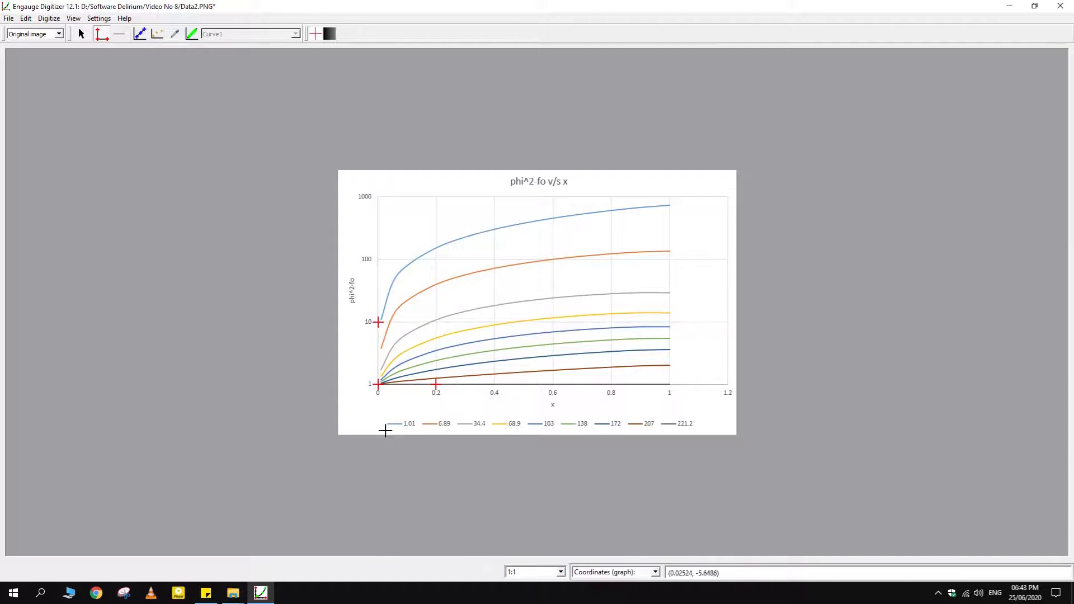
Set the Y coordinate scale to Log in the coordinates settings
{"action": "left_click", "coordinate": [99, 18]}
{"action": "left_click", "coordinate": [105, 28]}
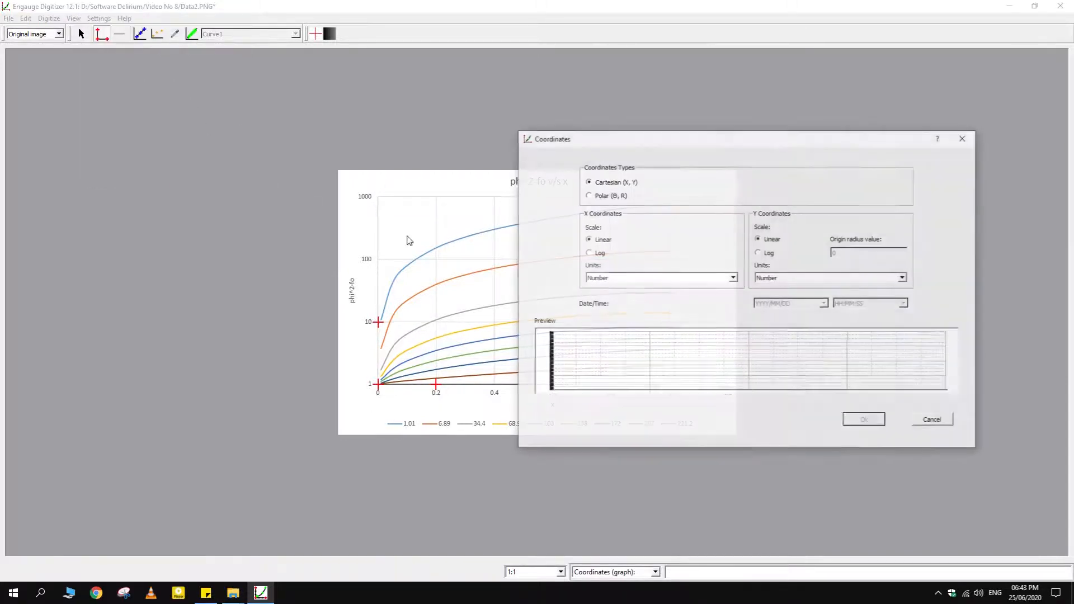
{"action": "left_click", "coordinate": [769, 254]}
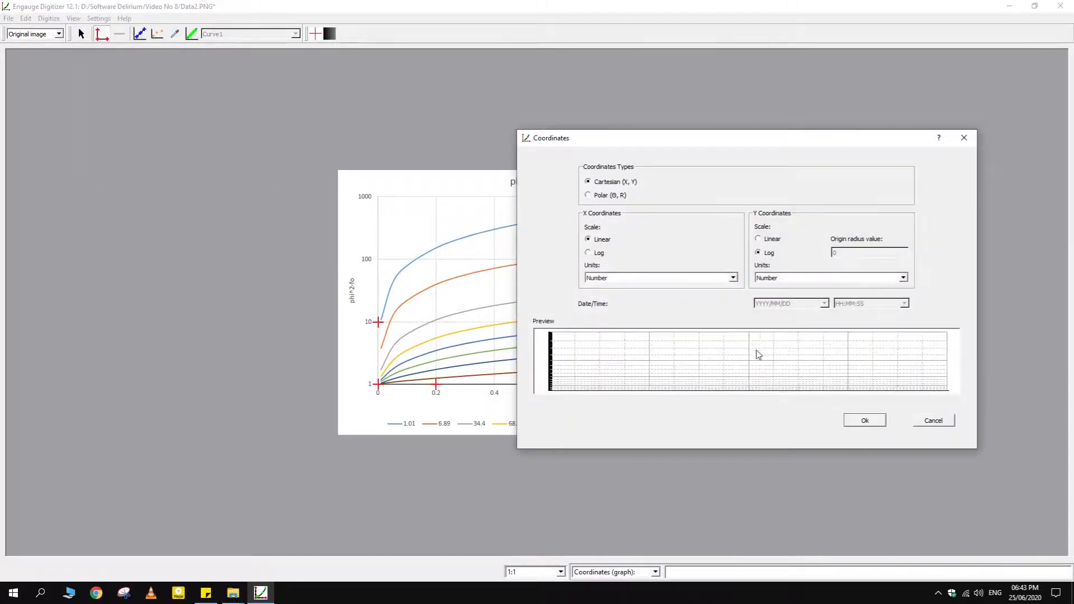
{"action": "left_click", "coordinate": [865, 420]}
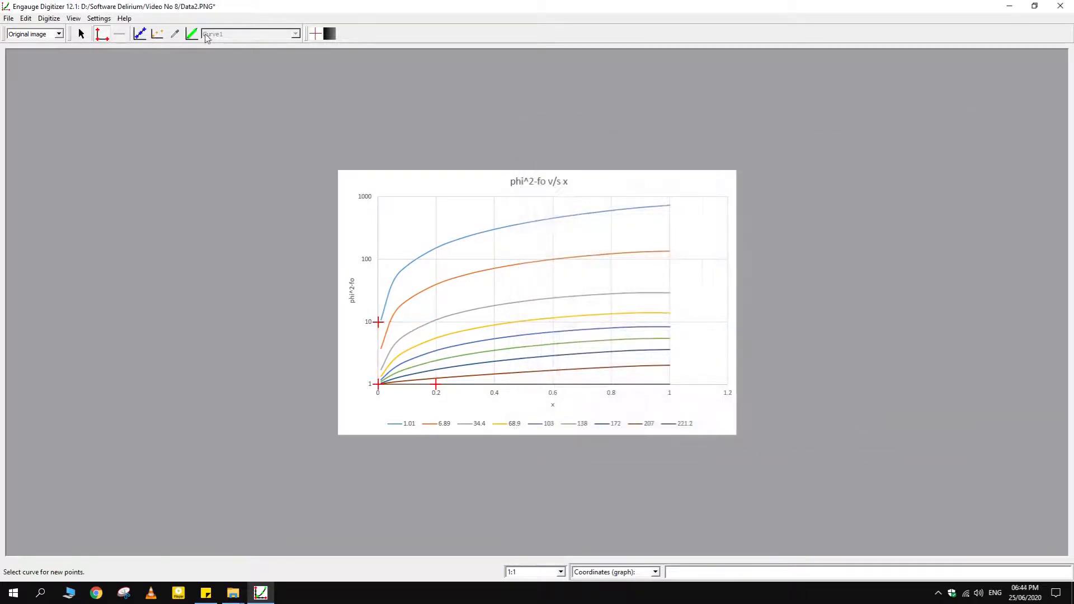
Pick the light blue 1.01 line's colour for Curve1 and digitize that line with Segment Fill
{"action": "left_click", "coordinate": [175, 34]}
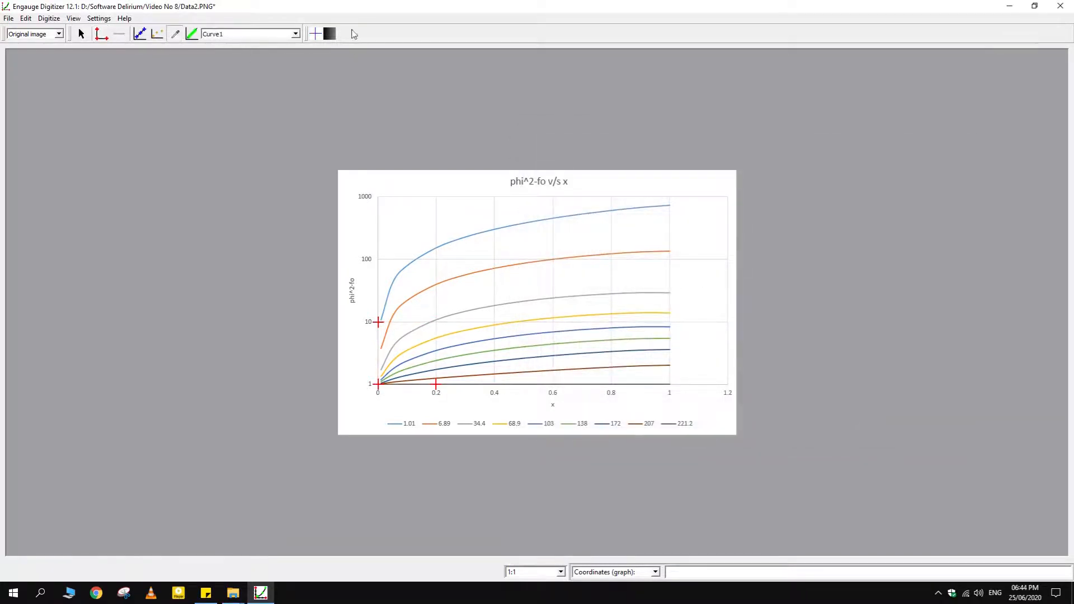
{"action": "left_click", "coordinate": [438, 245]}
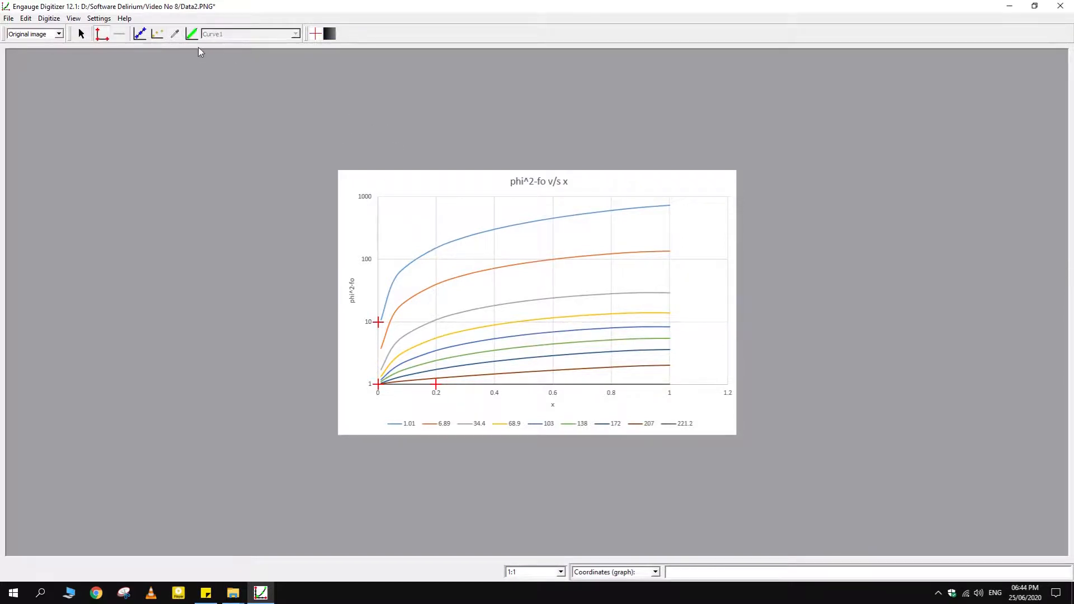
{"action": "left_click", "coordinate": [192, 34]}
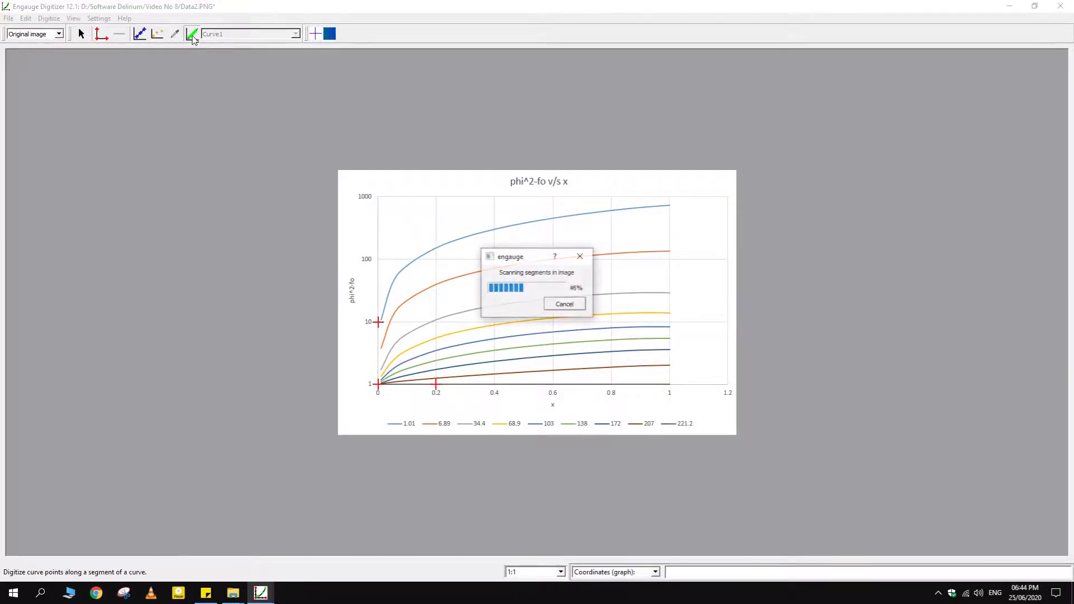
{"action": "left_click", "coordinate": [428, 257]}
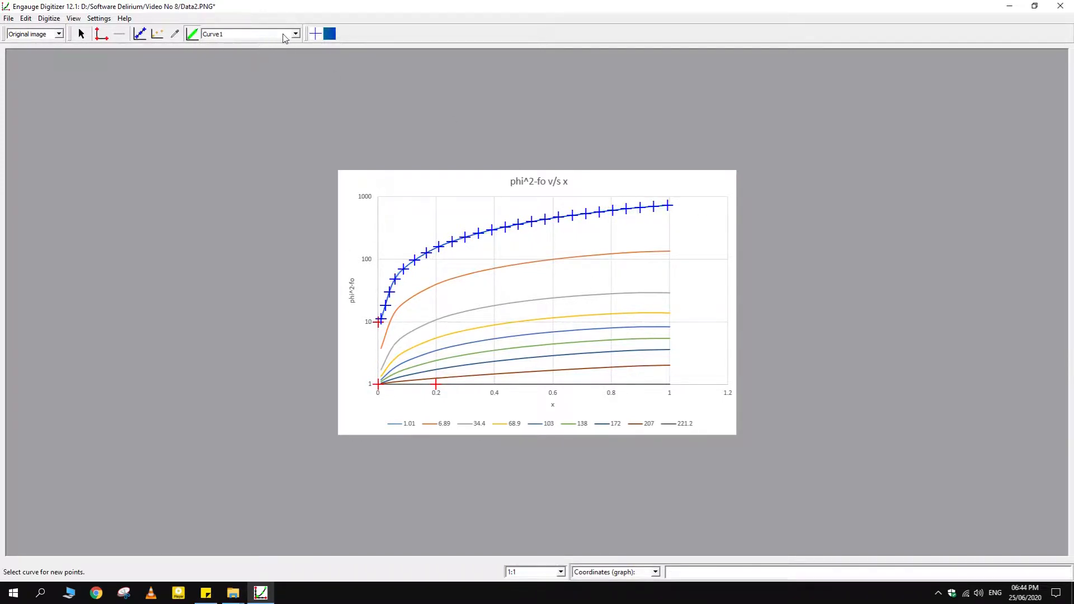
Switch to Curve2, pick the orange 6.89 line's colour and digitize that line with Segment Fill
{"action": "left_click", "coordinate": [265, 36]}
{"action": "left_click", "coordinate": [247, 49]}
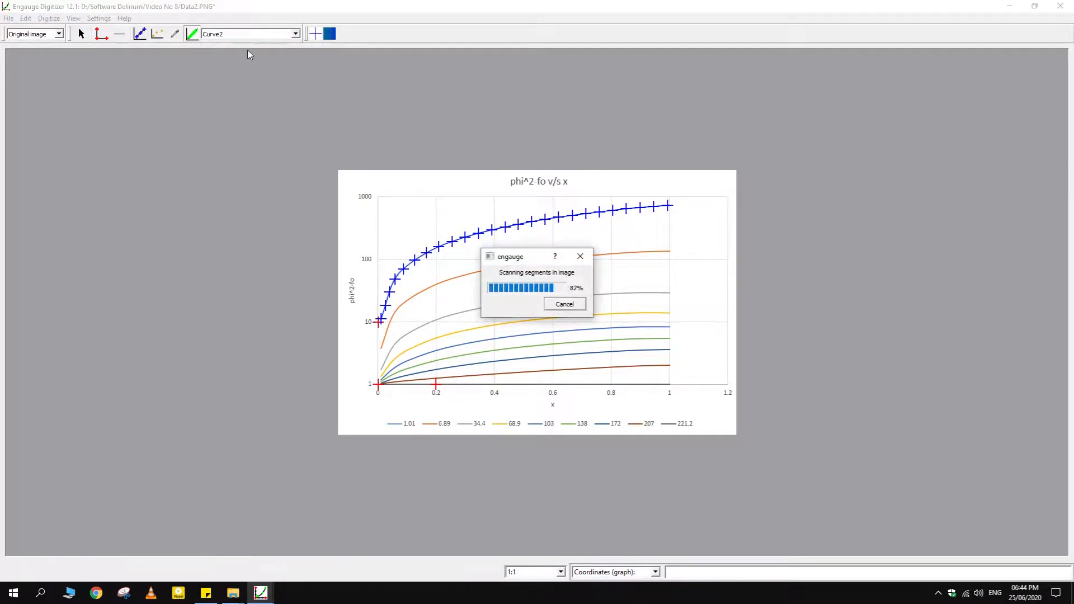
{"action": "left_click", "coordinate": [175, 34]}
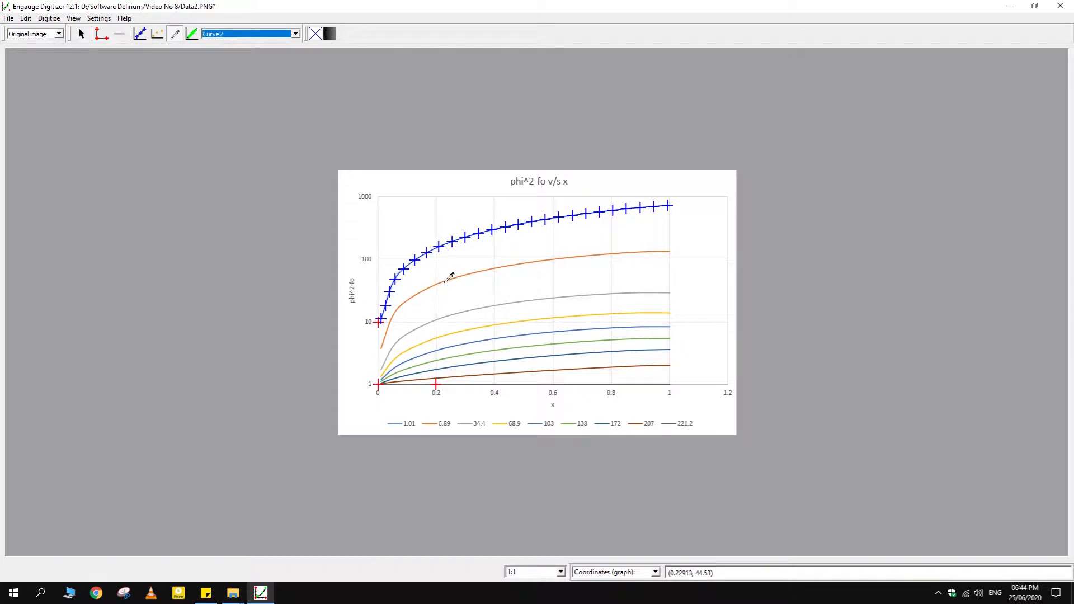
{"action": "left_click", "coordinate": [445, 281]}
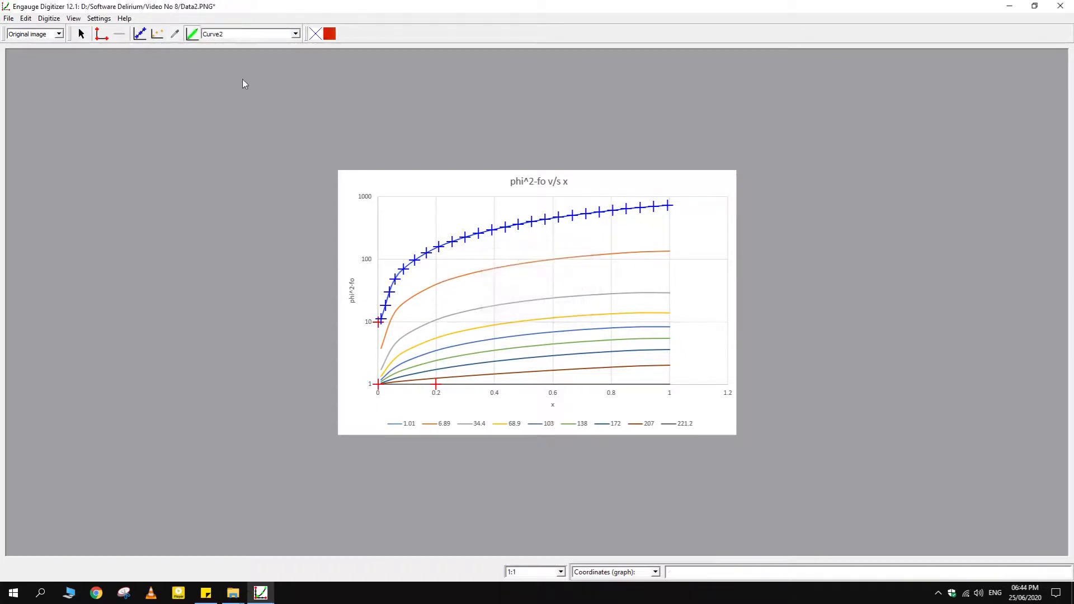
{"action": "left_click", "coordinate": [453, 283]}
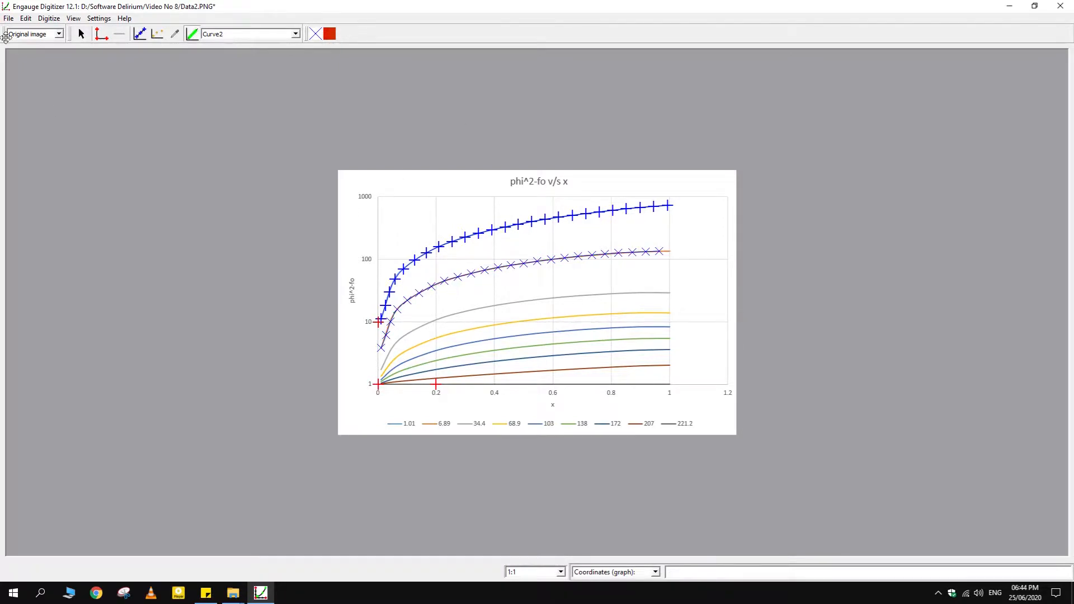
{"action": "left_click", "coordinate": [98, 18]}
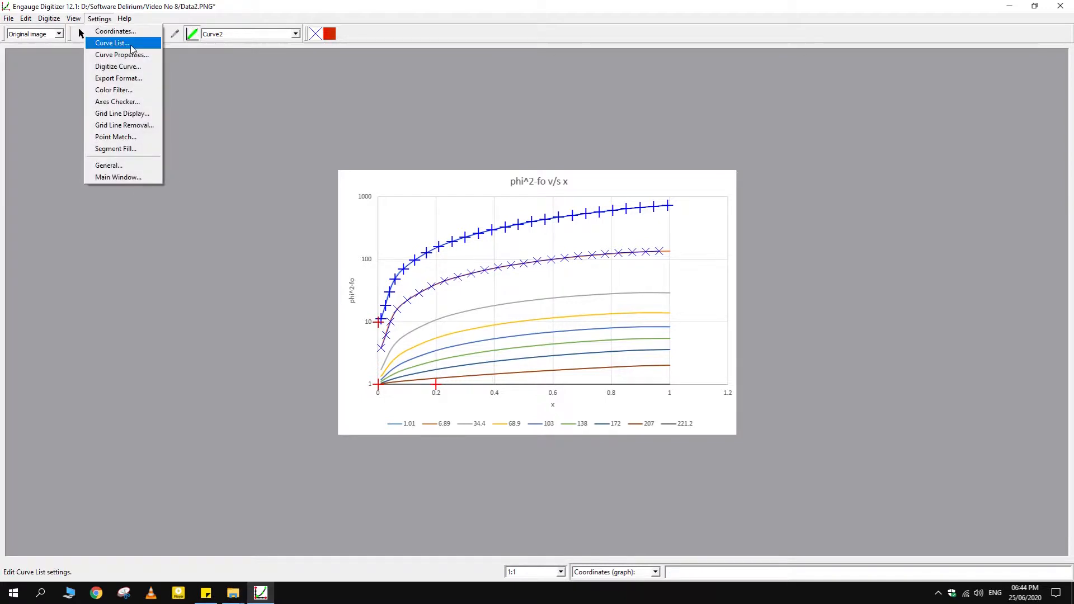
{"action": "left_click", "coordinate": [112, 41]}
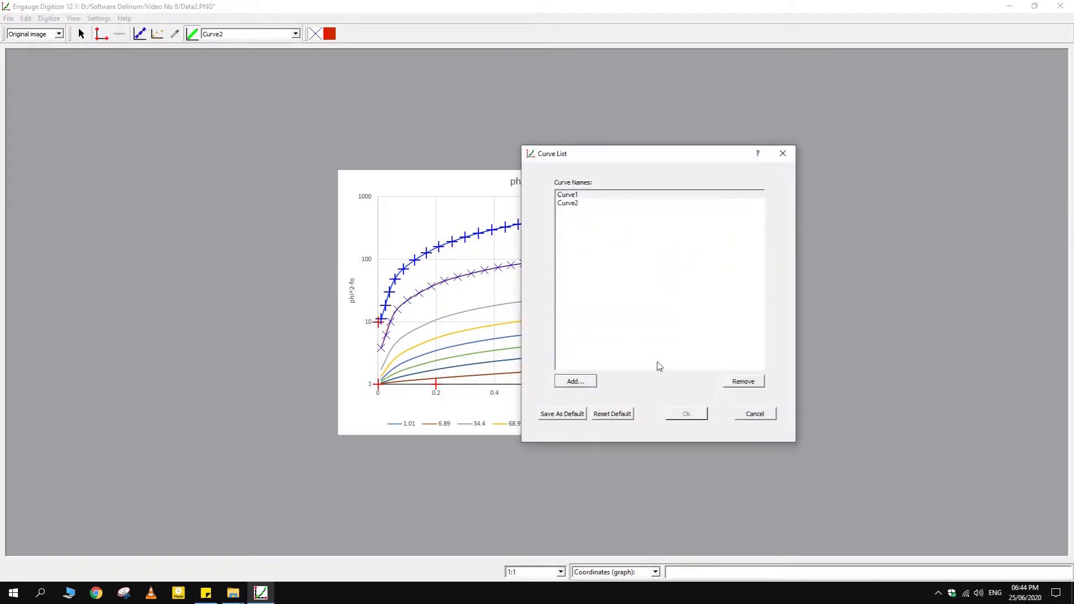
{"action": "left_click", "coordinate": [773, 419]}
Export the digitized Curve1 and Curve2 points as the CSV file Data2 in the Video No 8 folder
{"action": "left_click", "coordinate": [9, 18]}
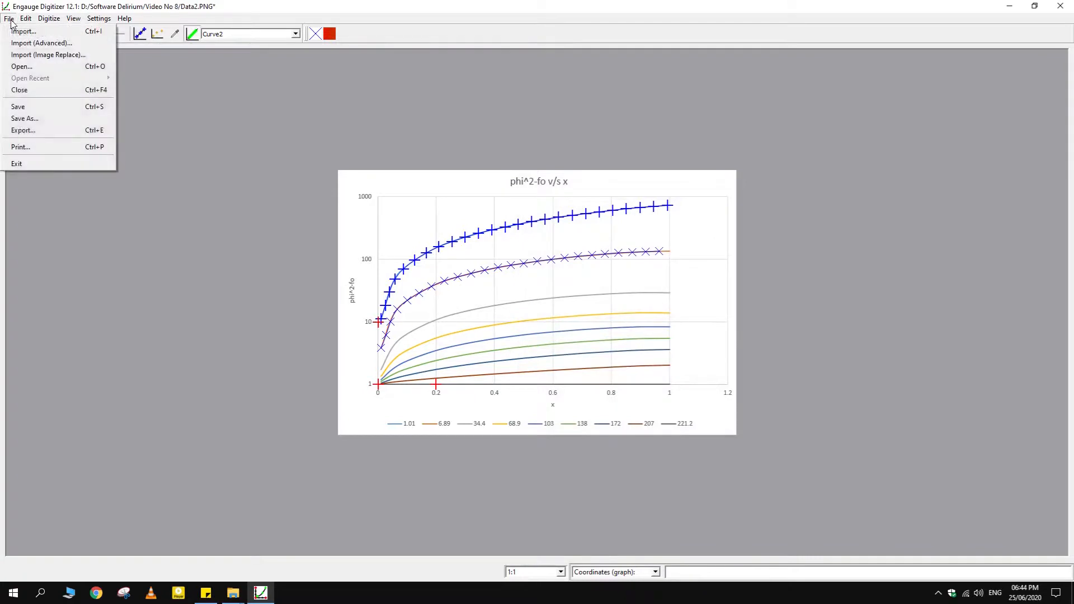
{"action": "left_click", "coordinate": [48, 131]}
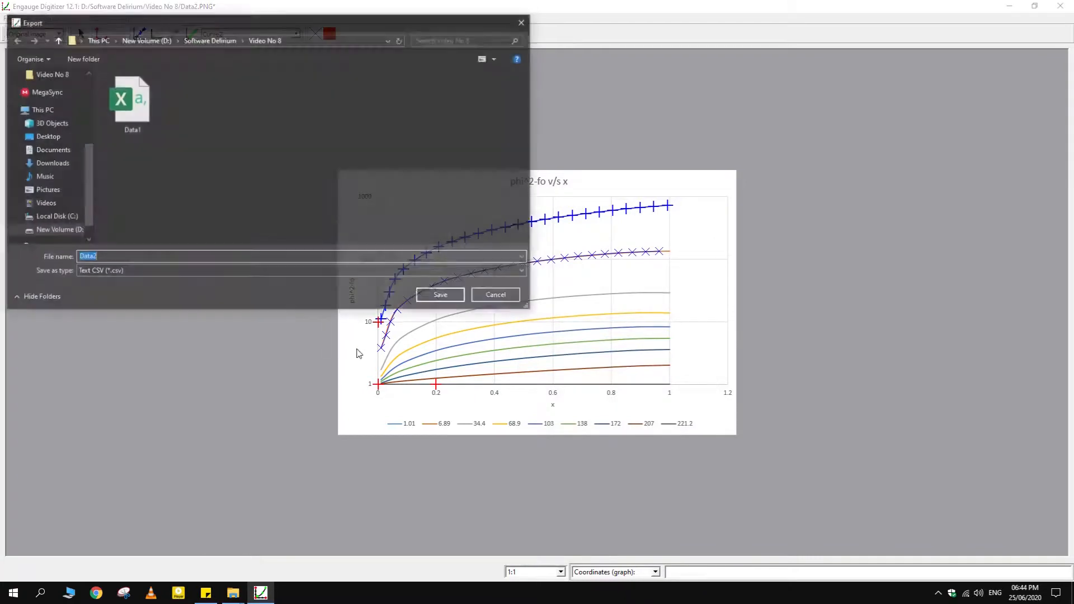
{"action": "left_click", "coordinate": [442, 296]}
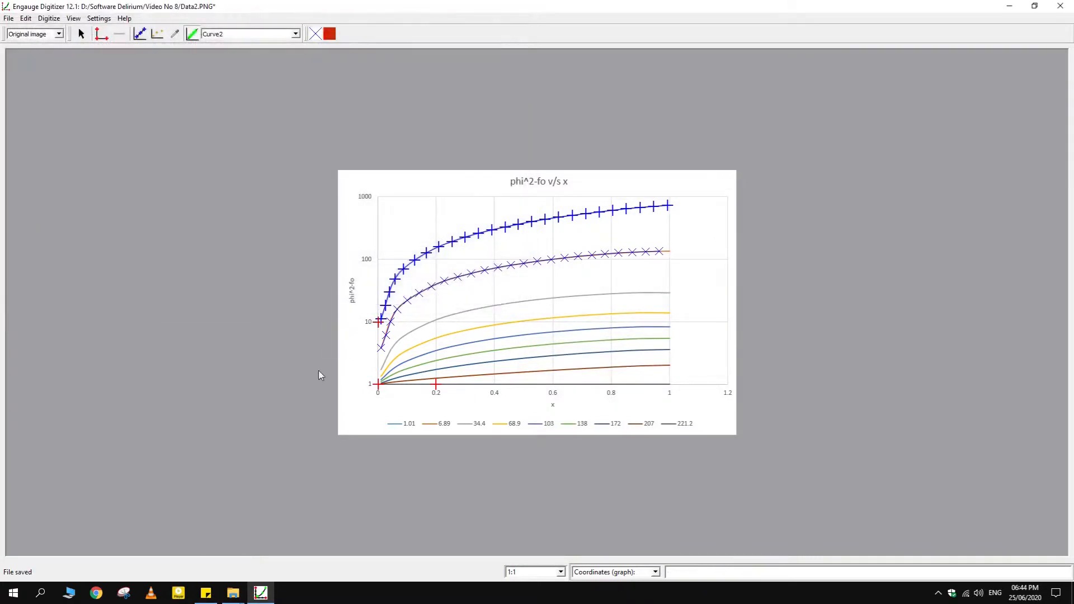
Open the exported Data2 CSV file in Excel from the Video No 8 folder
{"action": "mouse_move", "coordinate": [232, 592]}
{"action": "left_click", "coordinate": [182, 544]}
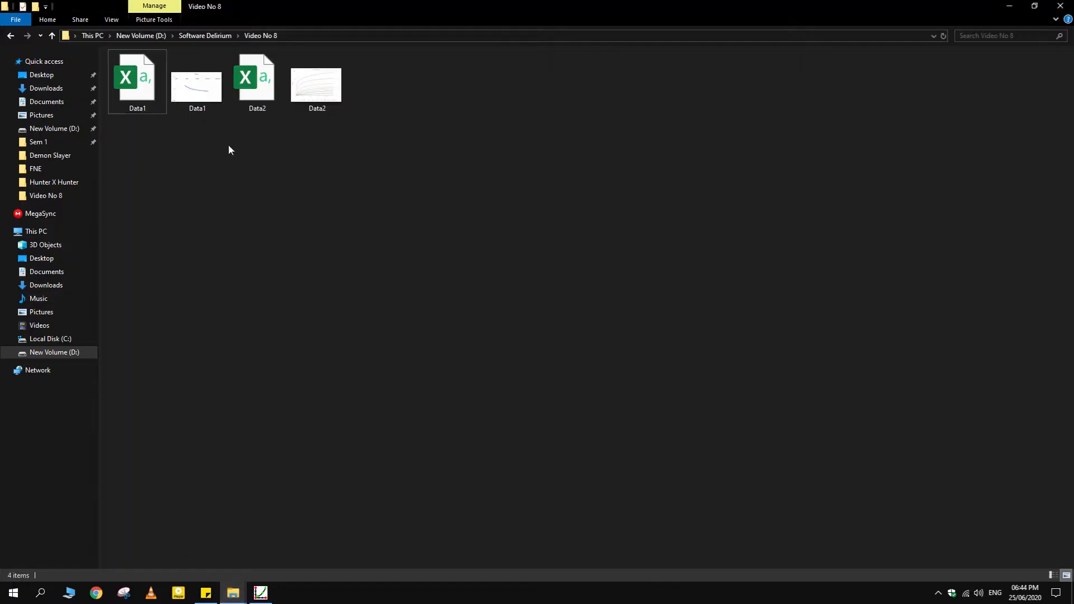
{"action": "double_click", "coordinate": [252, 107]}
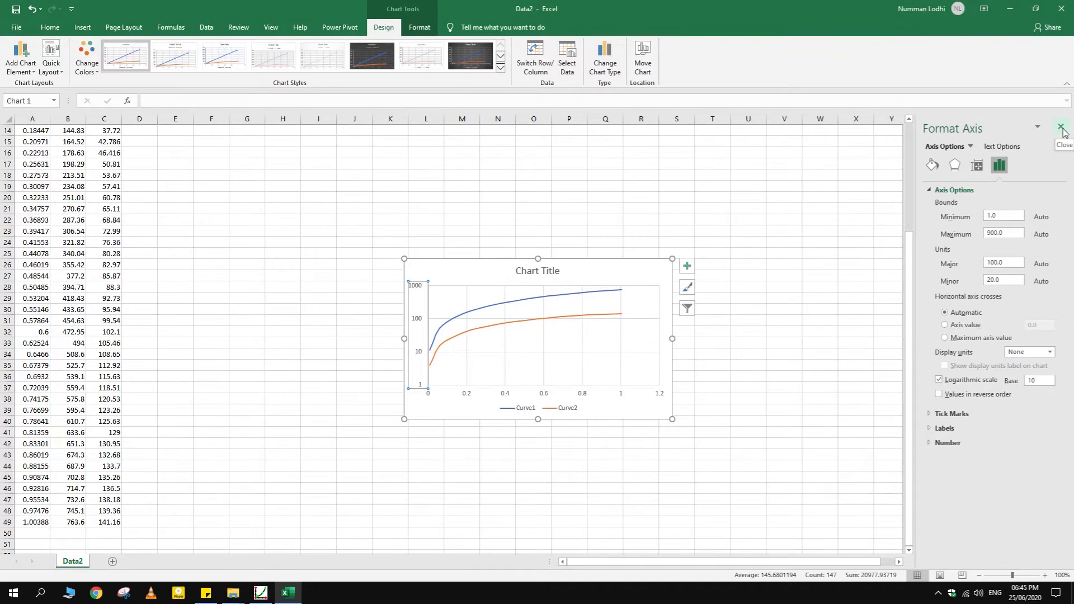
Close the axis formatting options, deselect the chart and compare it with the digitized graph in Engauge Digitizer
{"action": "left_click", "coordinate": [1061, 128]}
{"action": "left_click", "coordinate": [540, 511]}
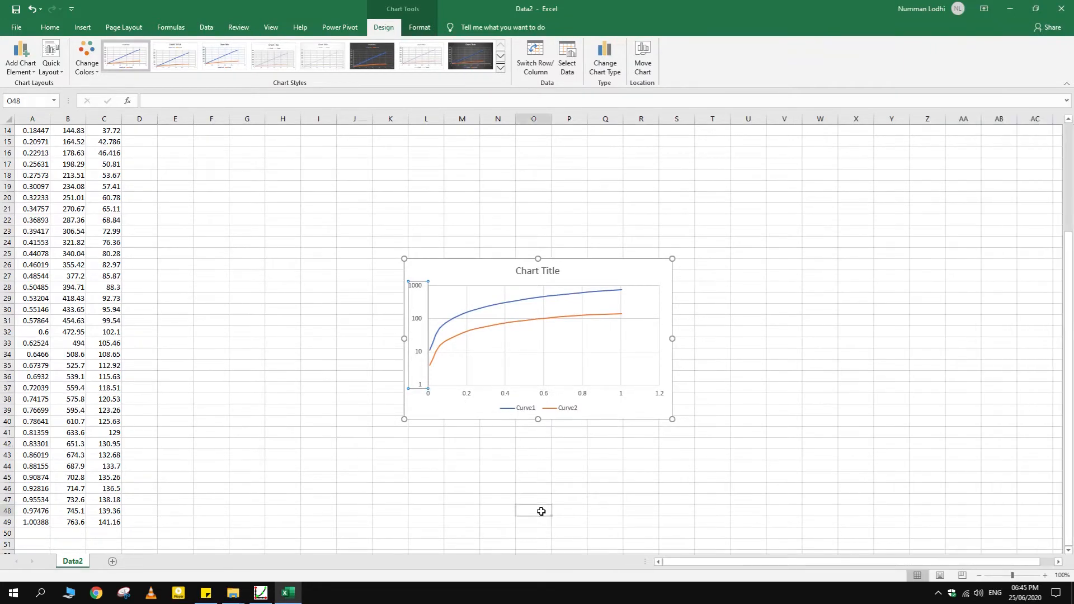
{"action": "left_click", "coordinate": [260, 592]}
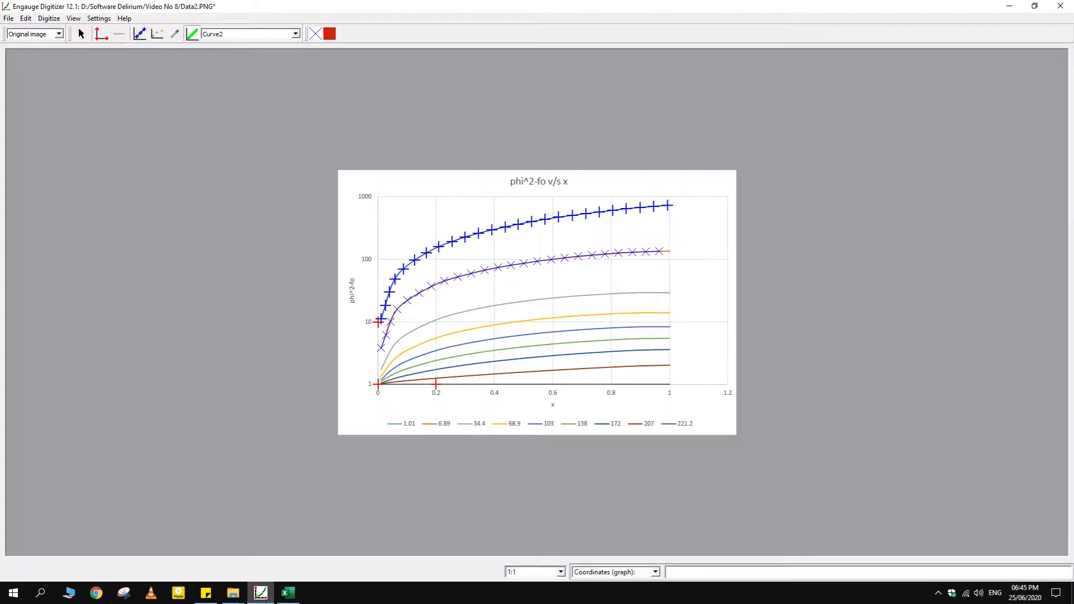
{"action": "left_click", "coordinate": [295, 597]}
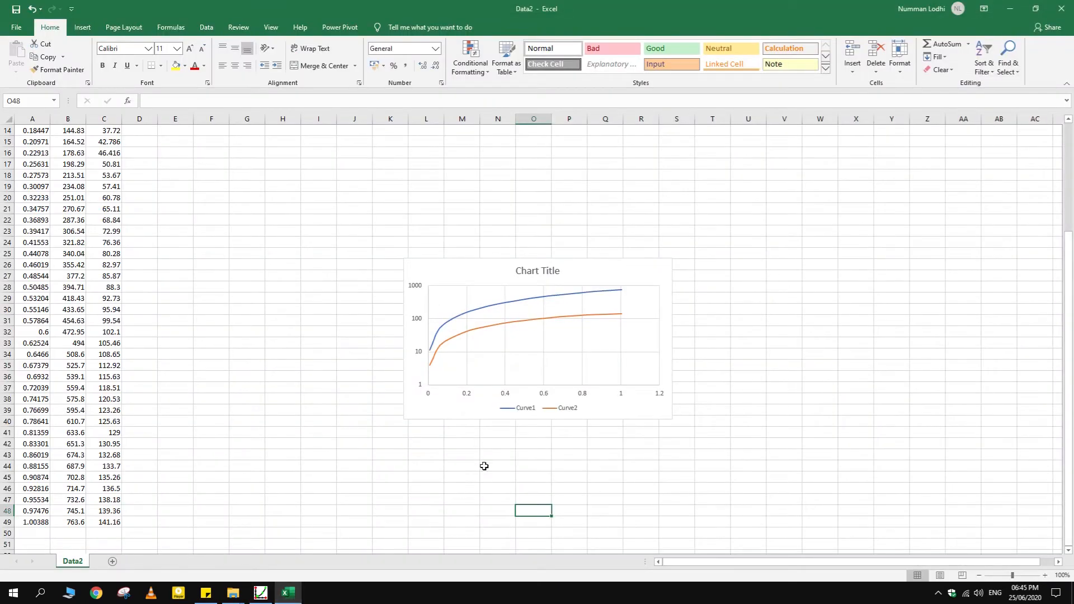